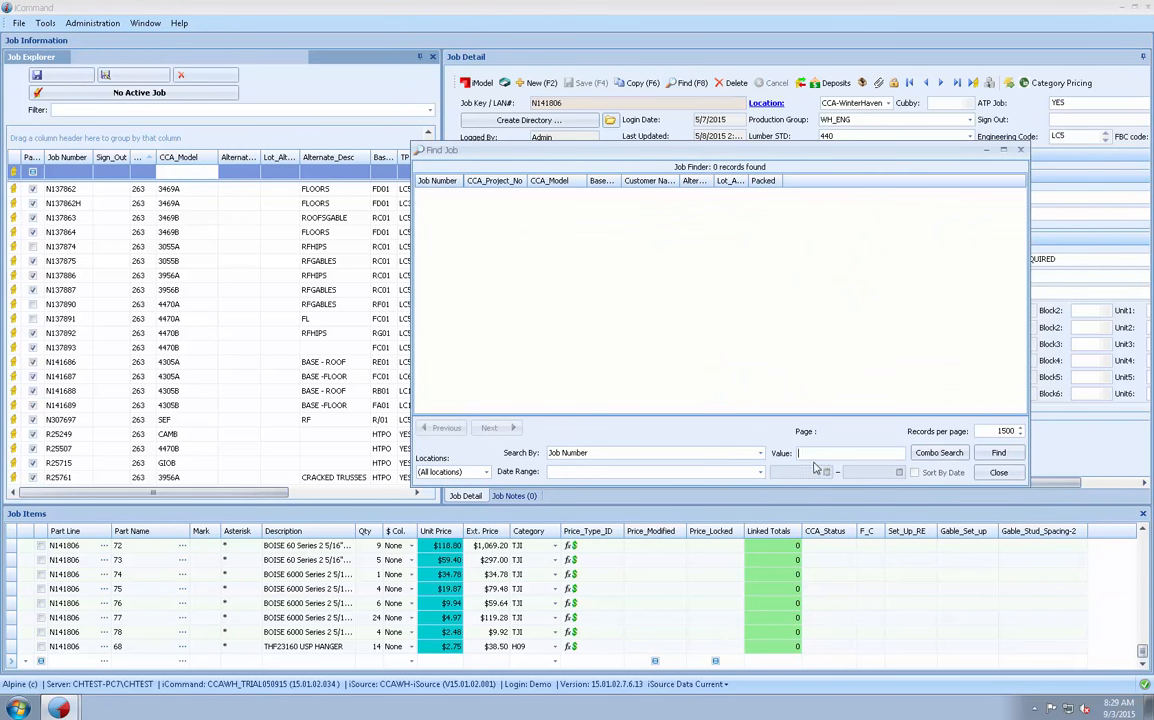
Search by job number for 3105, widen the search to *3105, and load the first J-prefixed job from the results
{"action": "type", "text": "3105"}
{"action": "left_click", "coordinate": [998, 454]}
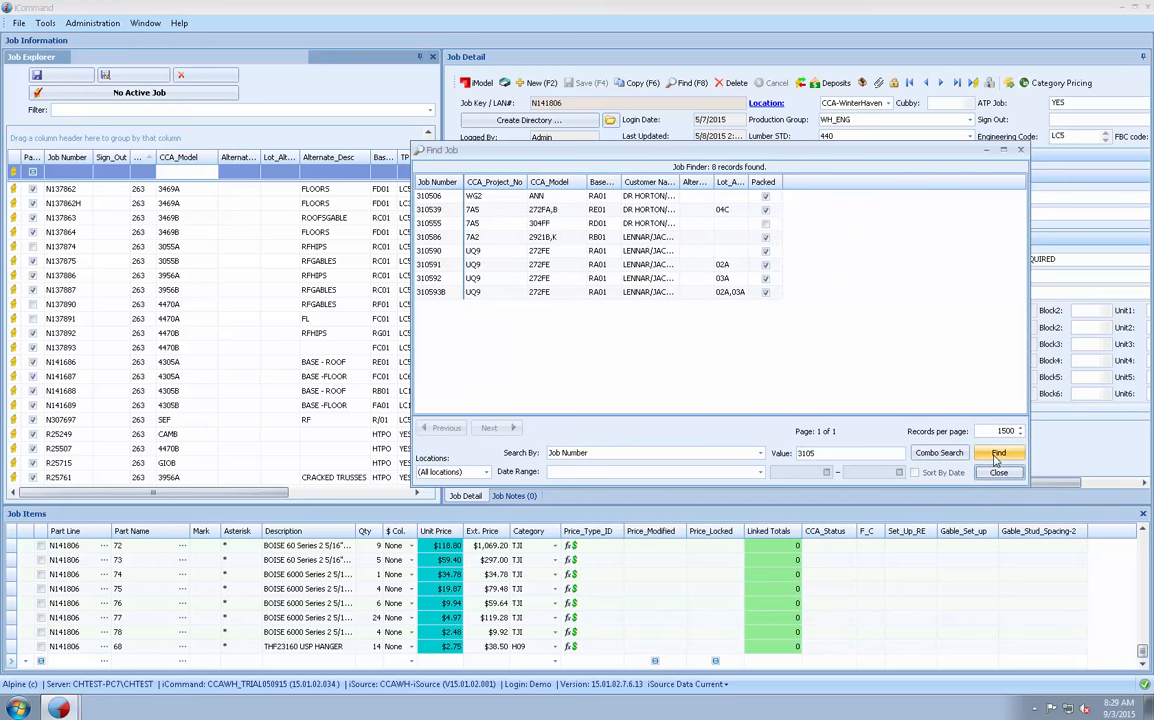
{"action": "left_click", "coordinate": [867, 452]}
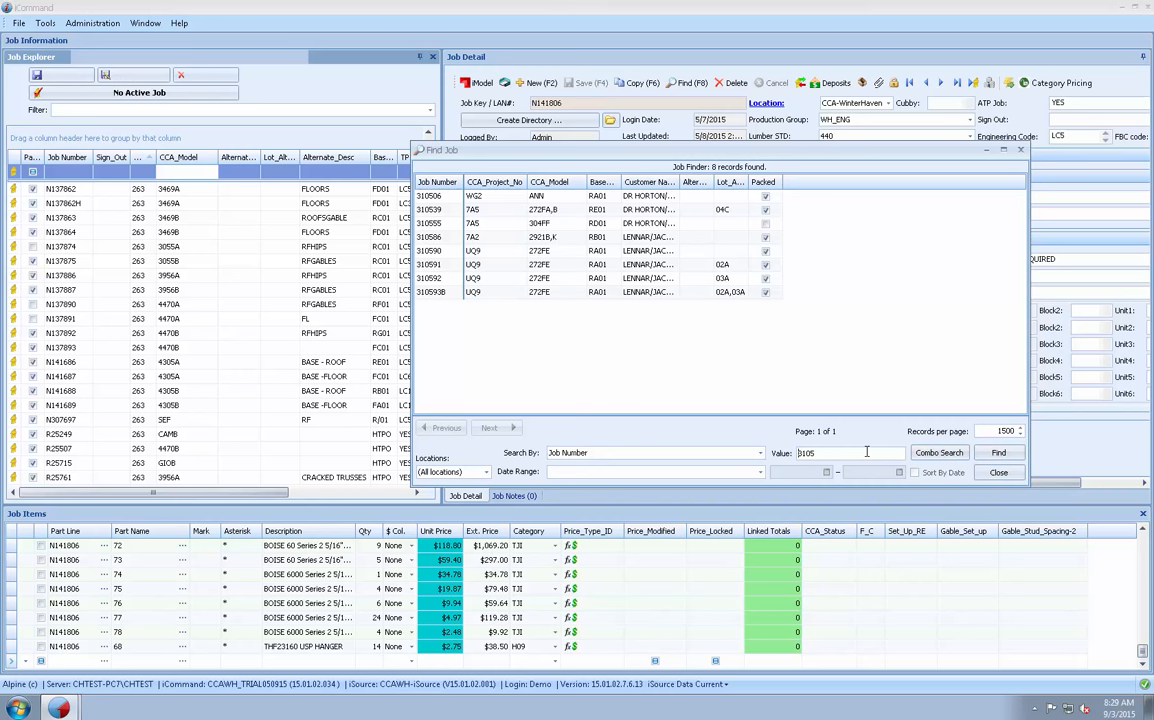
{"action": "type", "text": "*"}
{"action": "left_click", "coordinate": [992, 455]}
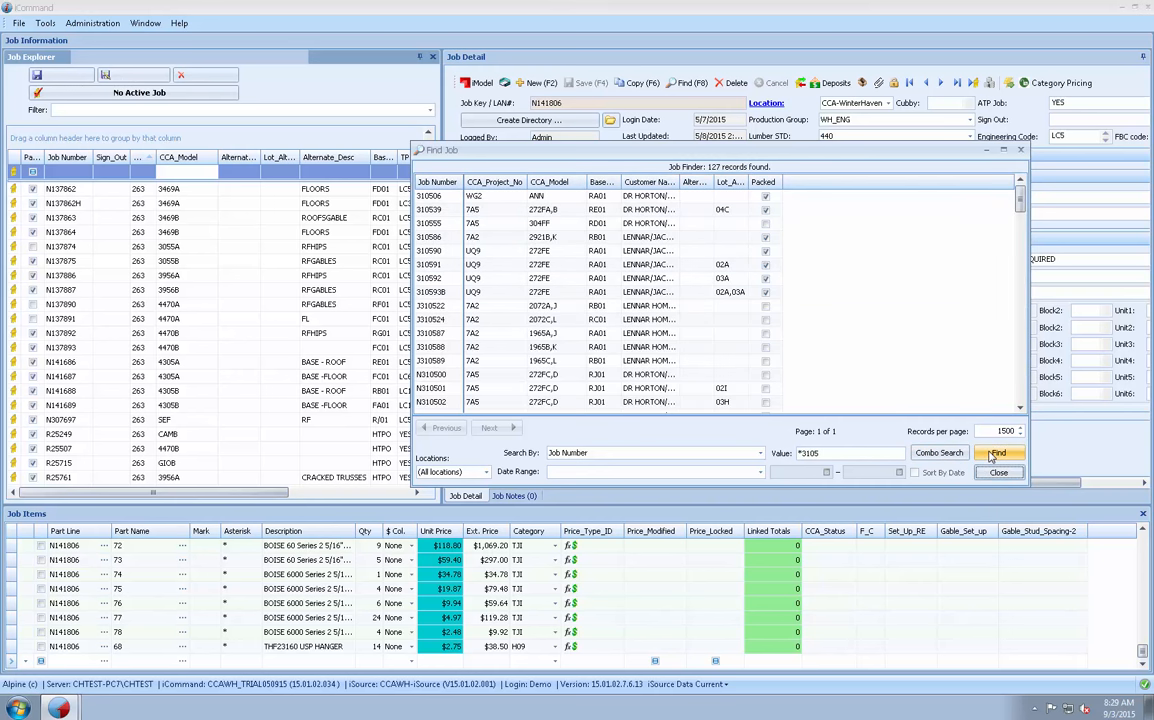
{"action": "double_click", "coordinate": [430, 306]}
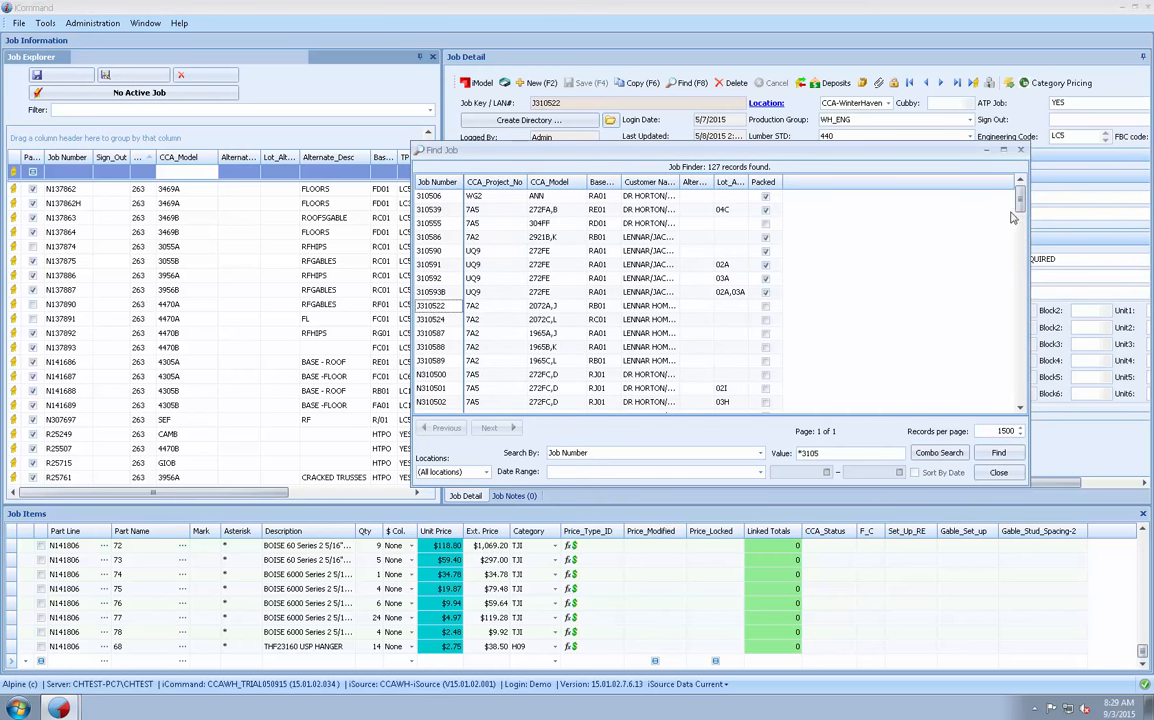
{"action": "mouse_move", "coordinate": [1022, 205]}
{"action": "left_mouse_down"}
{"action": "mouse_move", "coordinate": [1022, 235]}
{"action": "mouse_move", "coordinate": [1016, 203]}
{"action": "left_mouse_up"}
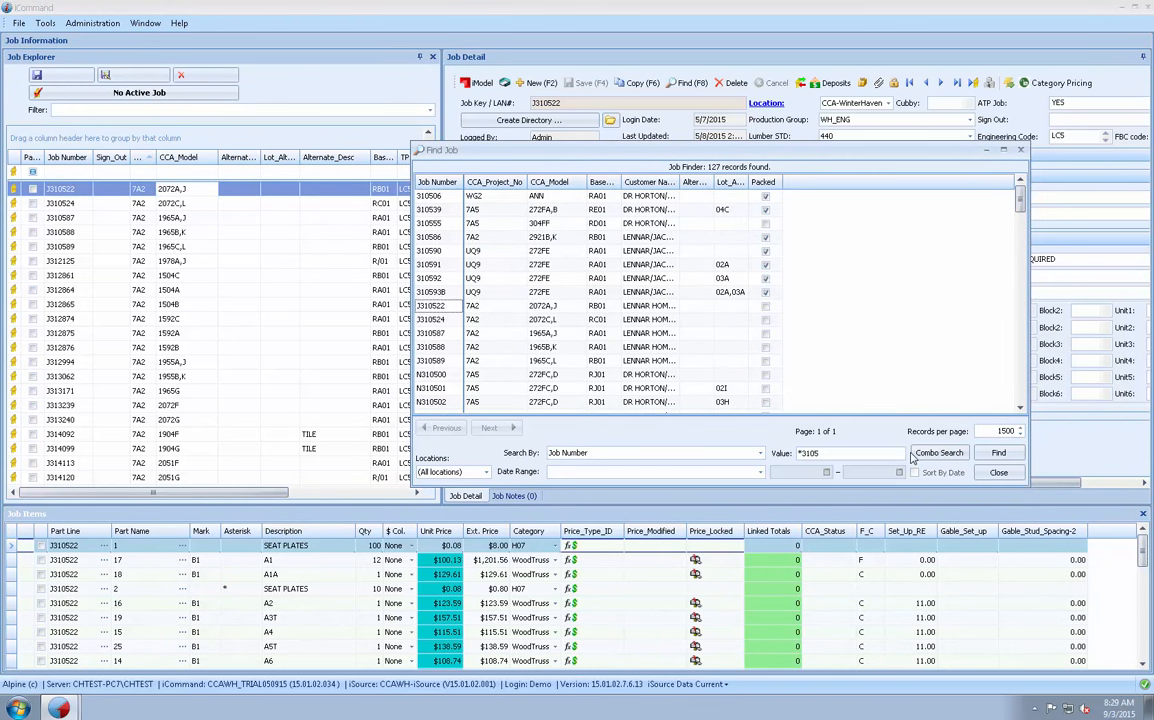
Examine the standard and custom fields available for searching jobs, keeping Job Number as the search field
{"action": "left_click", "coordinate": [690, 453]}
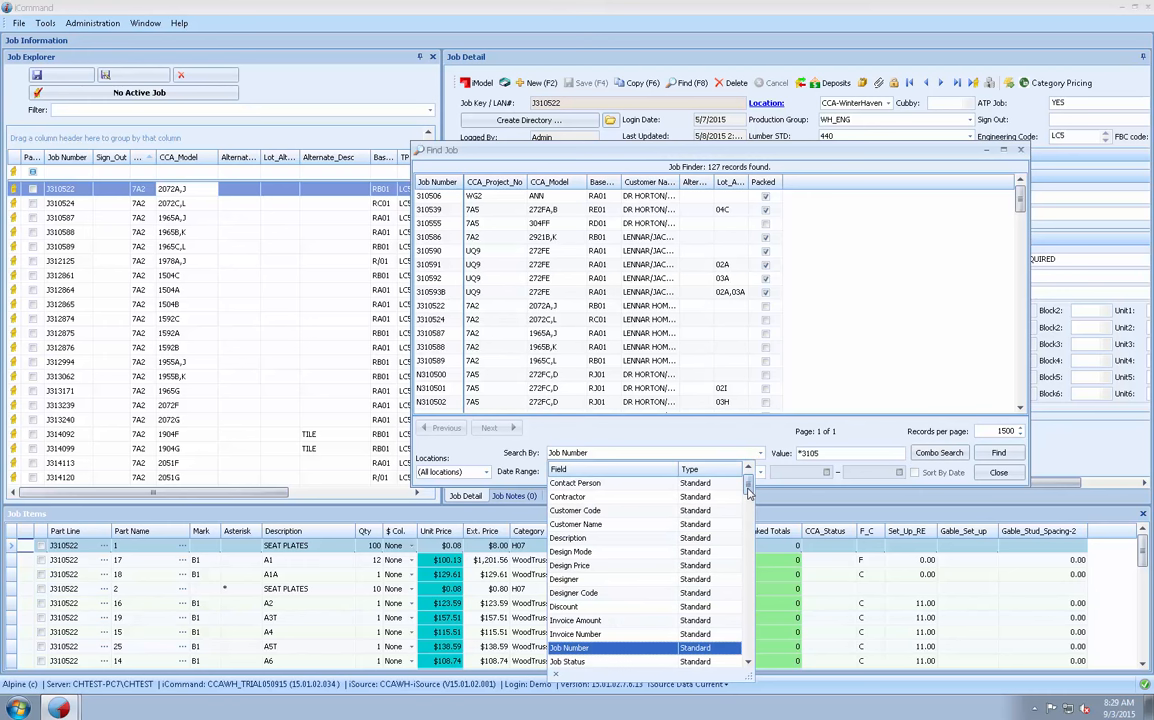
{"action": "left_click_drag", "start_coordinate": [748, 492], "coordinate": [755, 572]}
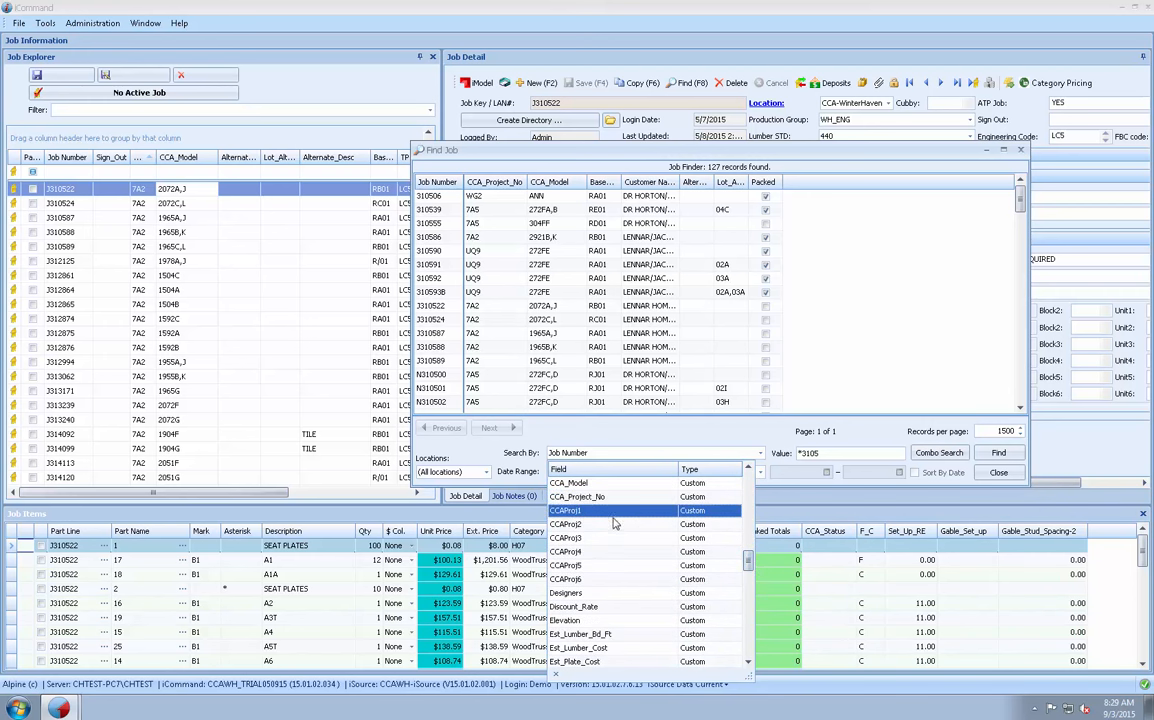
{"action": "scroll", "coordinate": [676, 515], "scroll_direction": "up", "scroll_amount": 10}
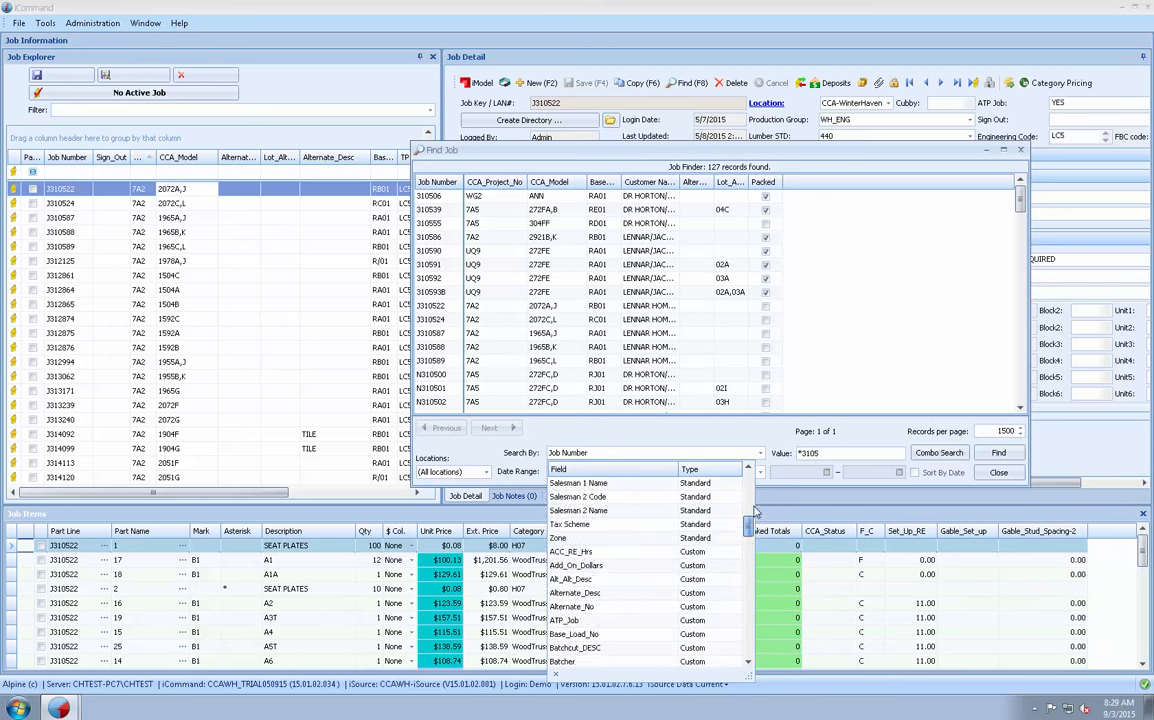
{"action": "left_click", "coordinate": [763, 455]}
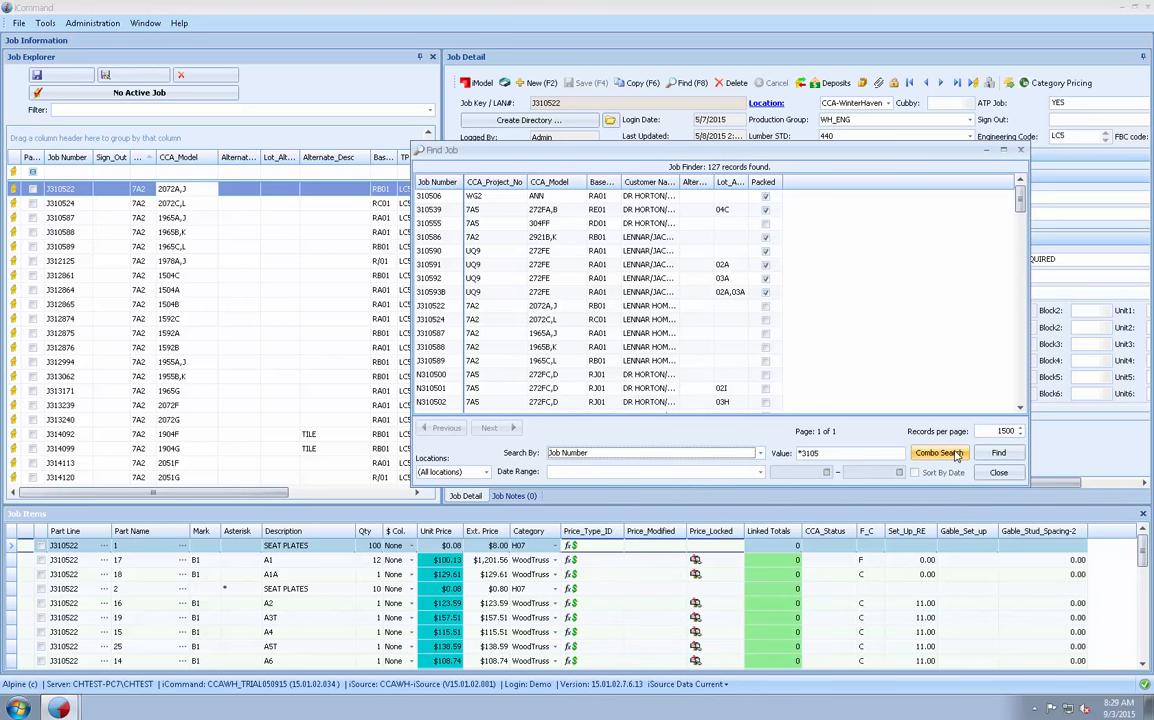
Run a combo search on the custom fields CCA_Model 22 and CCA_Project_No 7A1
{"action": "left_click", "coordinate": [952, 455]}
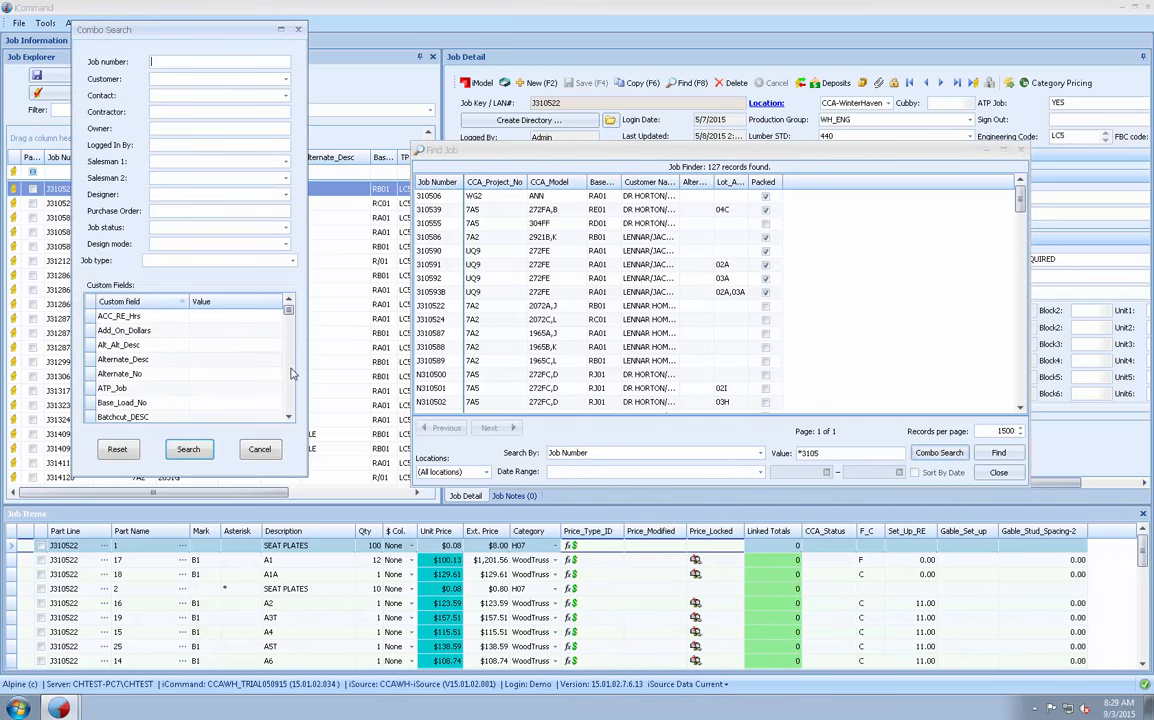
{"action": "scroll", "coordinate": [291, 373], "scroll_direction": "down", "scroll_amount": 3}
{"action": "scroll", "coordinate": [291, 373], "scroll_direction": "down", "scroll_amount": 2}
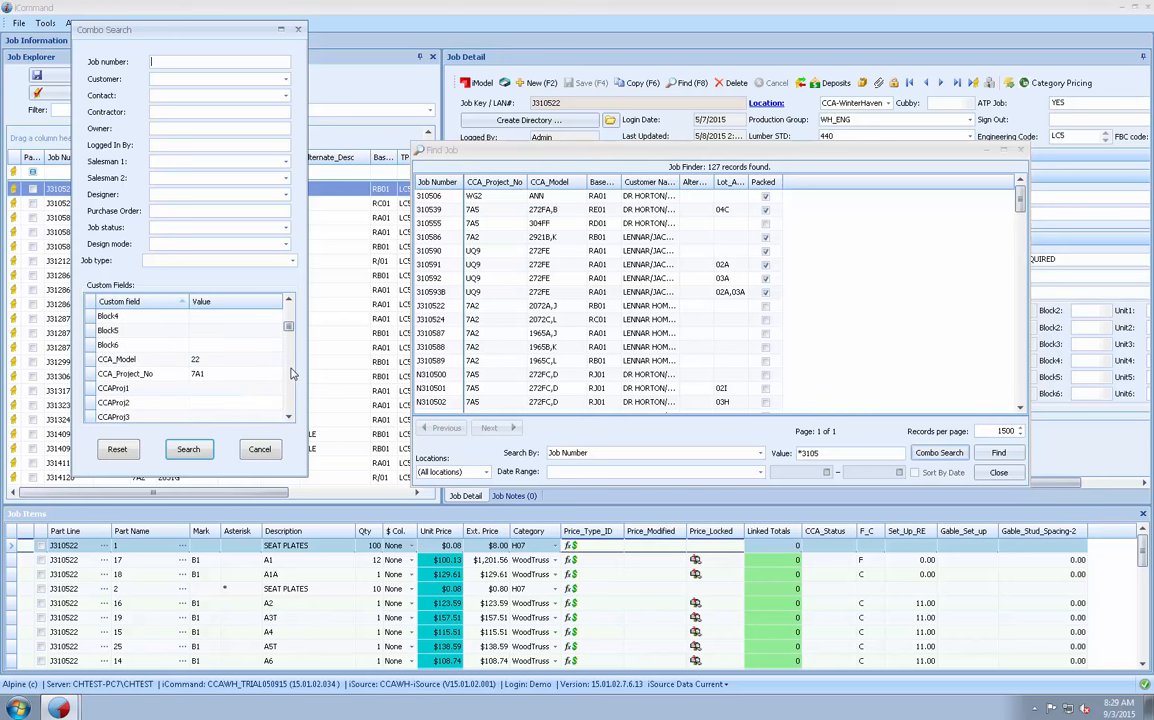
{"action": "left_click", "coordinate": [230, 361]}
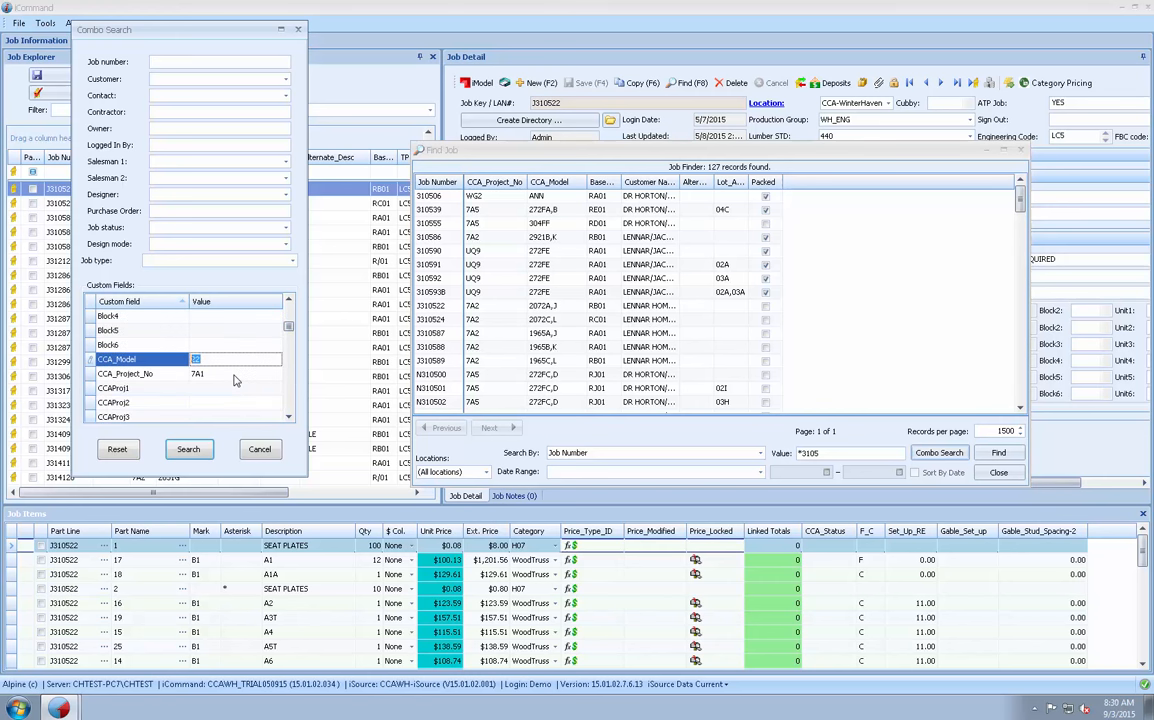
{"action": "left_click", "coordinate": [235, 378]}
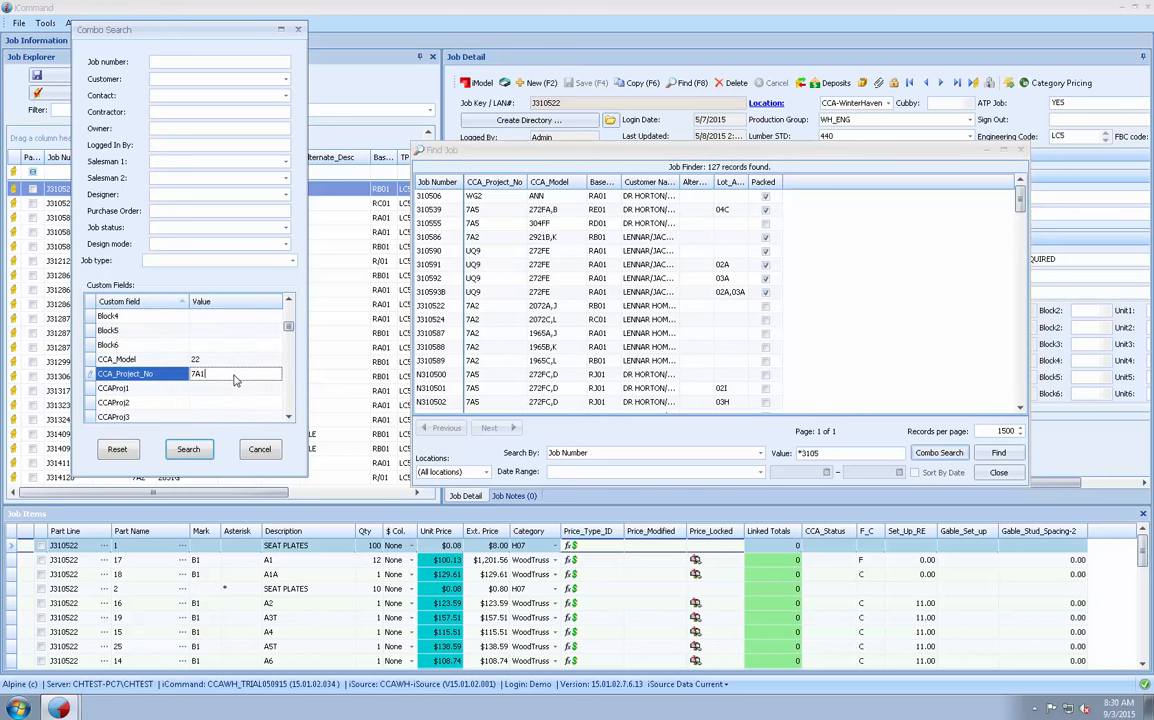
{"action": "left_click", "coordinate": [235, 391]}
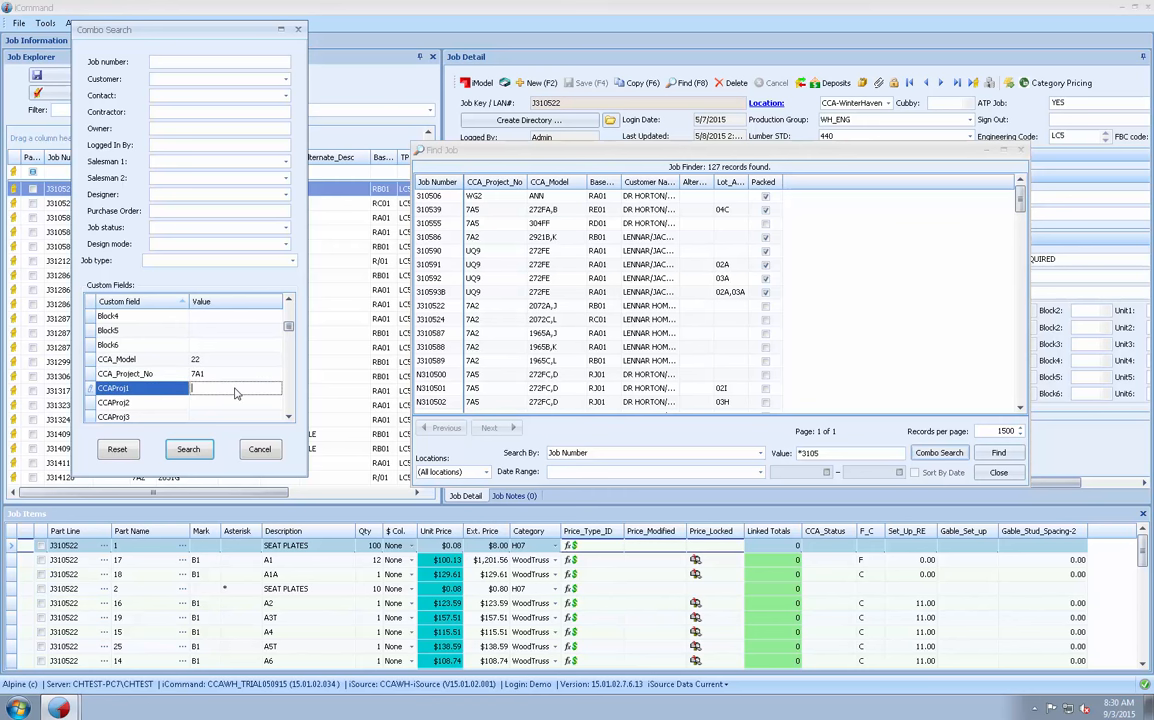
{"action": "left_click", "coordinate": [189, 450]}
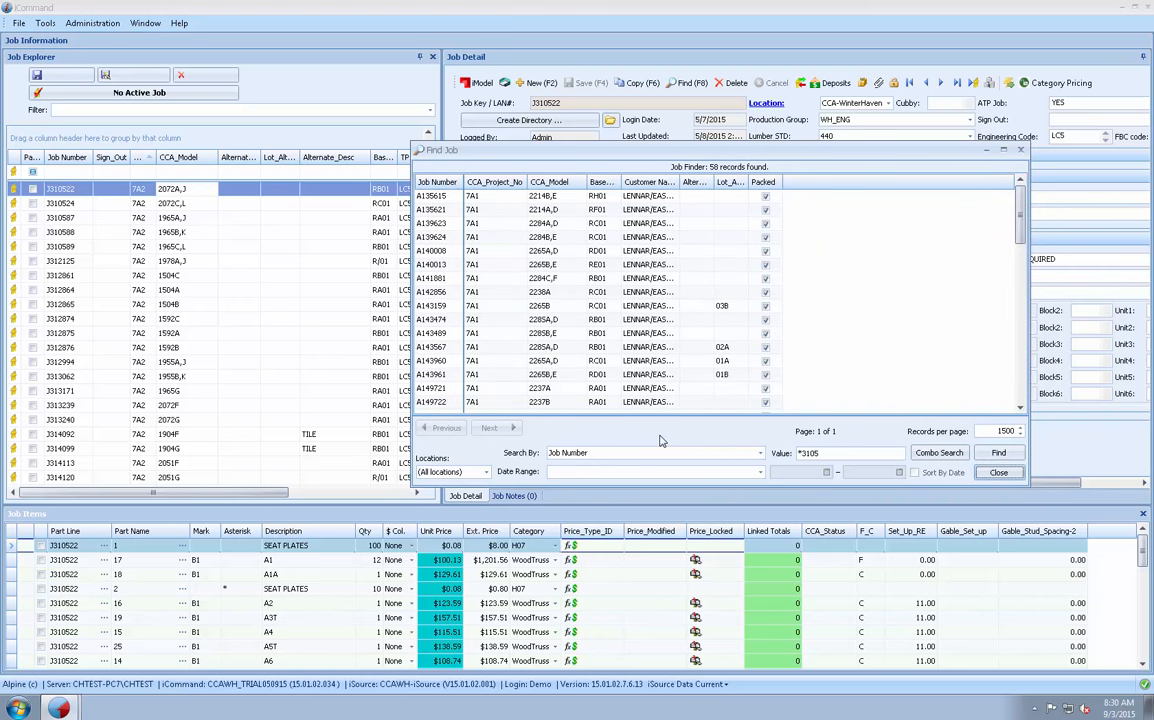
Search by job number for *141 and look through the returned jobs
{"action": "left_click_drag", "start_coordinate": [834, 455], "coordinate": [771, 457]}
{"action": "type", "text": "*"}
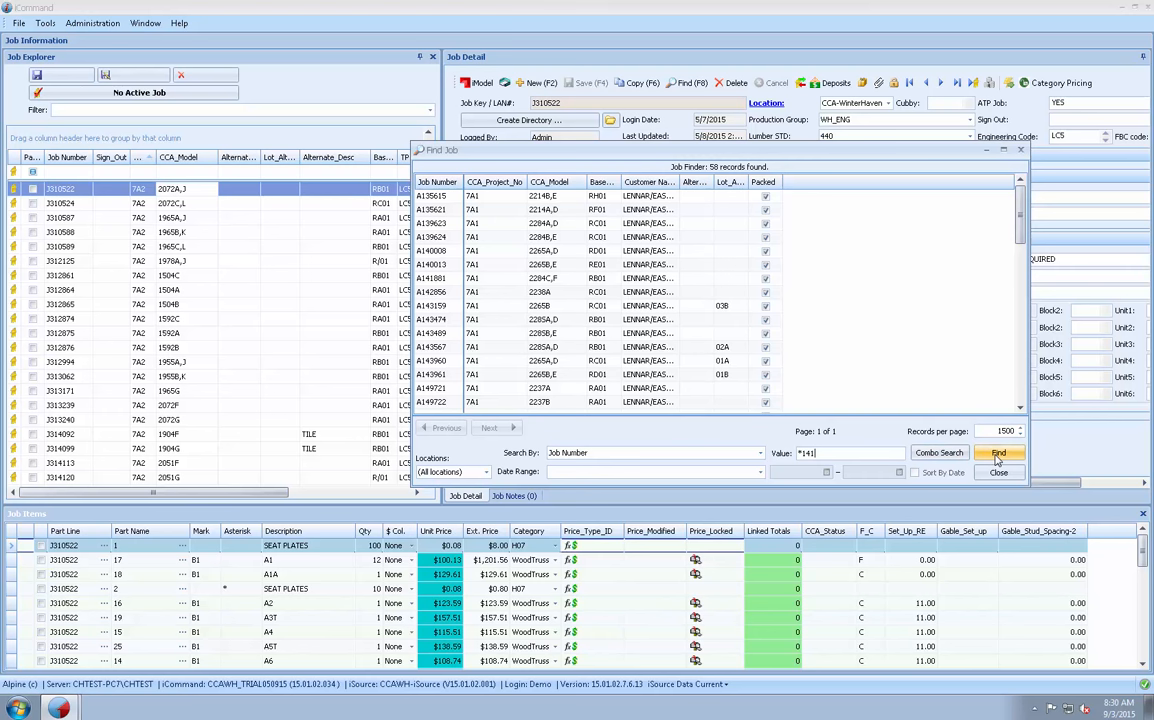
{"action": "left_click", "coordinate": [997, 455]}
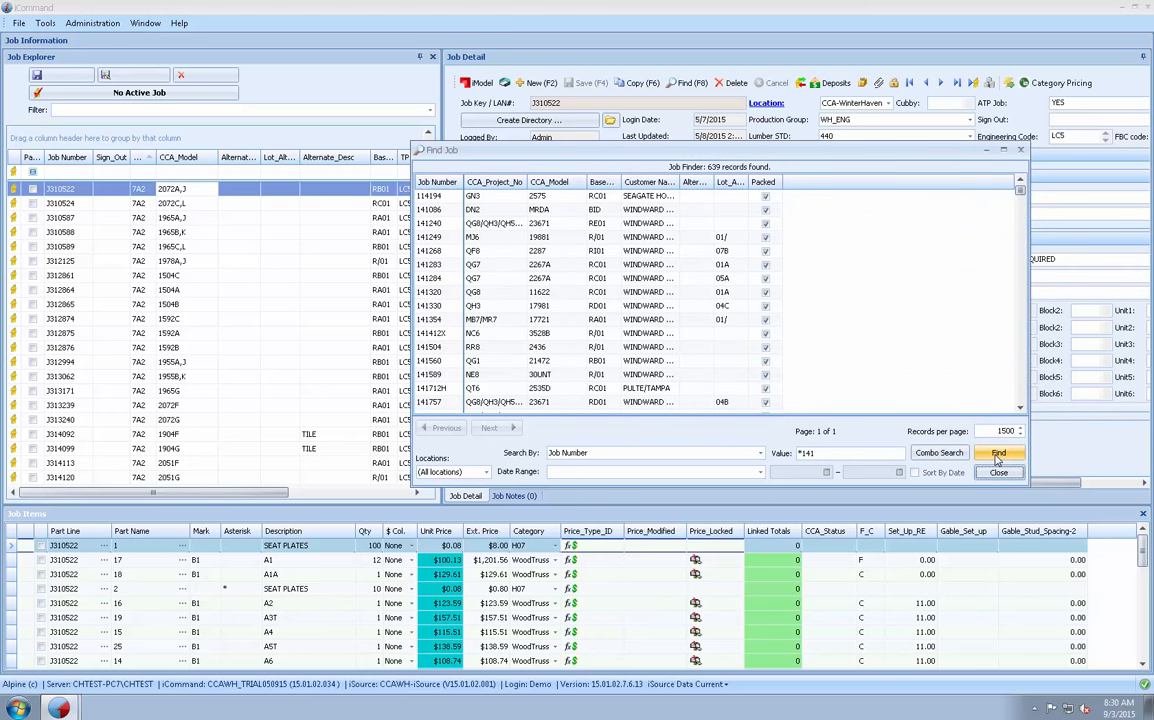
{"action": "scroll", "coordinate": [1020, 278], "scroll_direction": "down", "scroll_amount": 10}
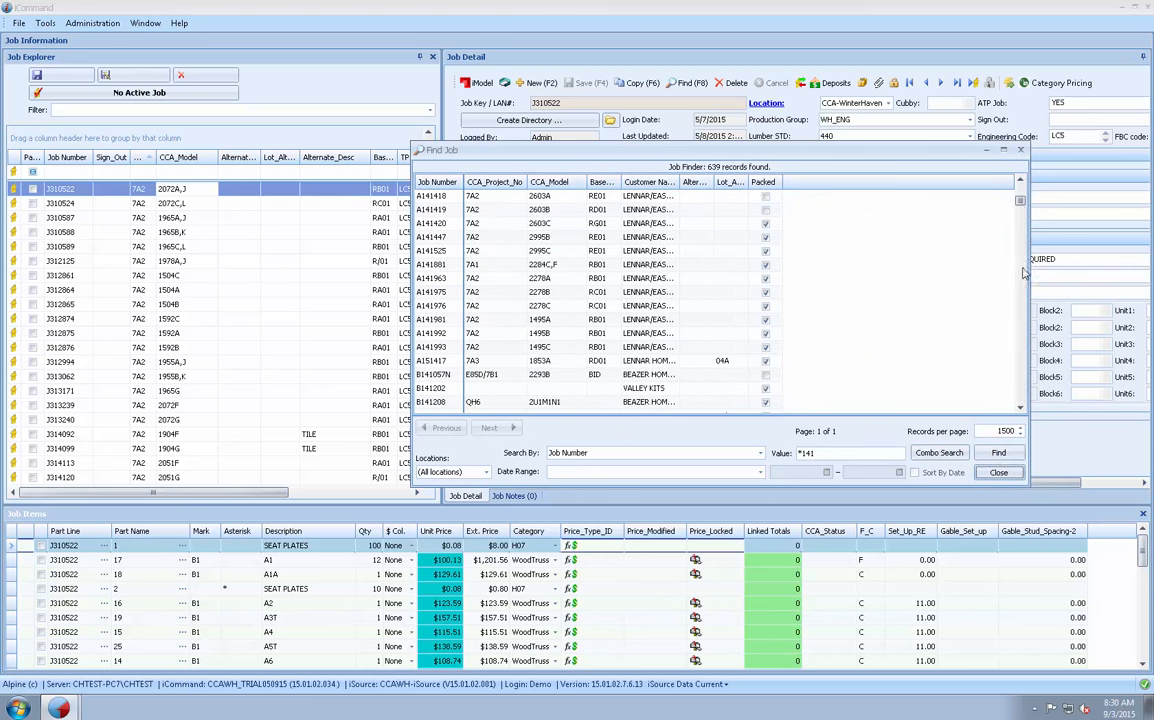
{"action": "scroll", "coordinate": [1026, 200], "scroll_direction": "down", "scroll_amount": 5}
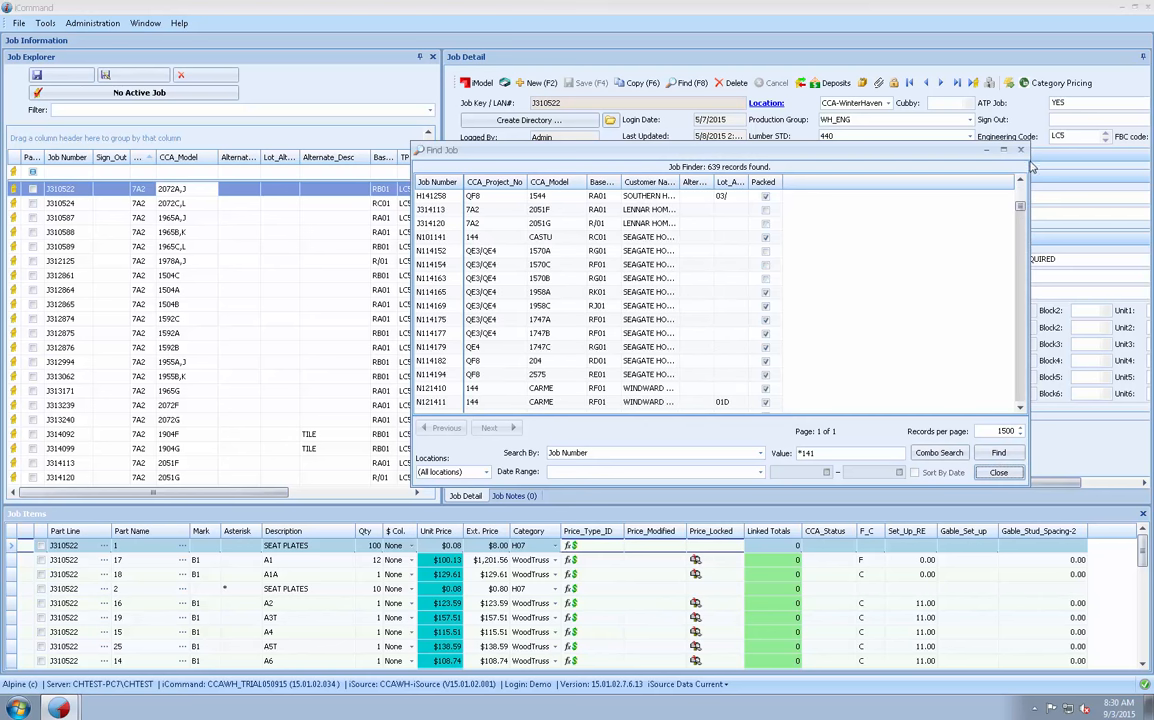
{"action": "scroll", "coordinate": [918, 200], "scroll_direction": "up", "scroll_amount": 10}
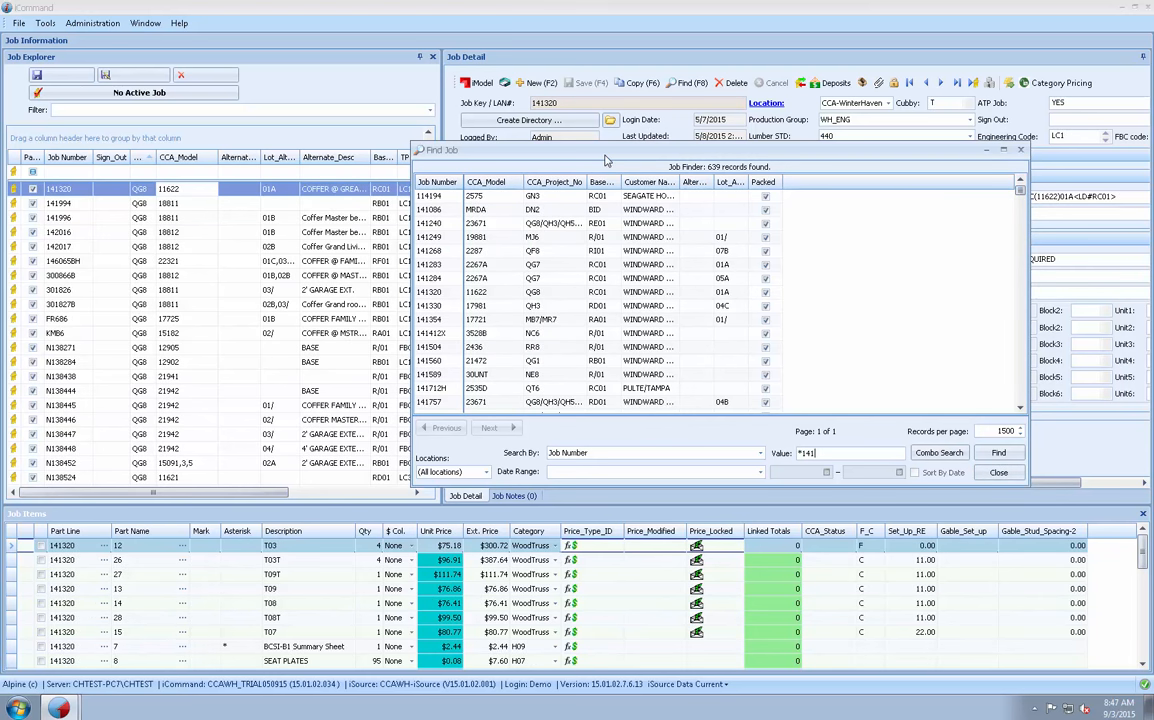
Open the column chooser for the job results, enlarge it to view the available columns, and close it
{"action": "right_click", "coordinate": [560, 188]}
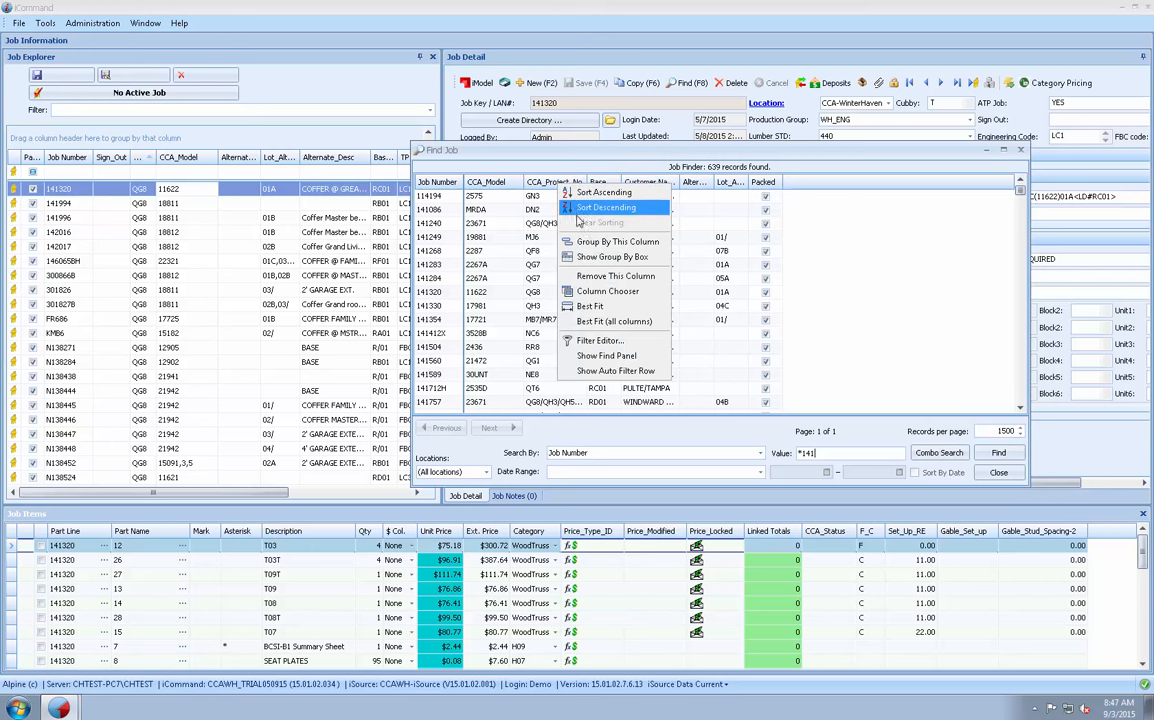
{"action": "left_click", "coordinate": [598, 292]}
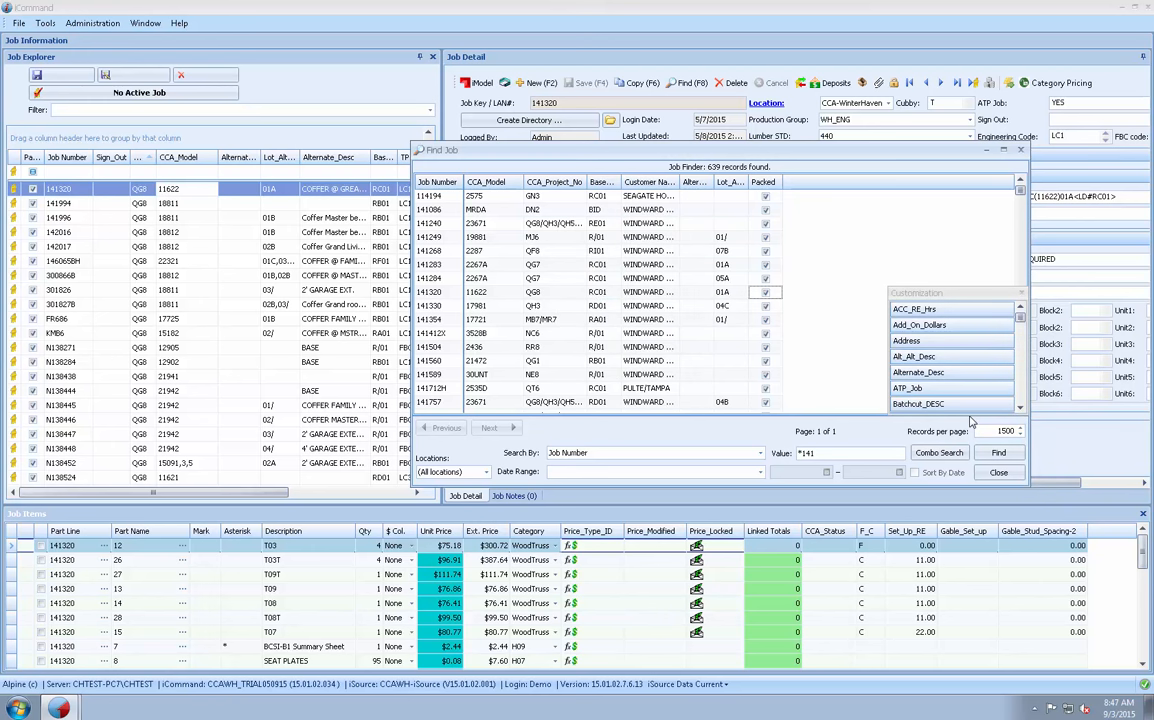
{"action": "left_click_drag", "start_coordinate": [970, 412], "coordinate": [968, 582]}
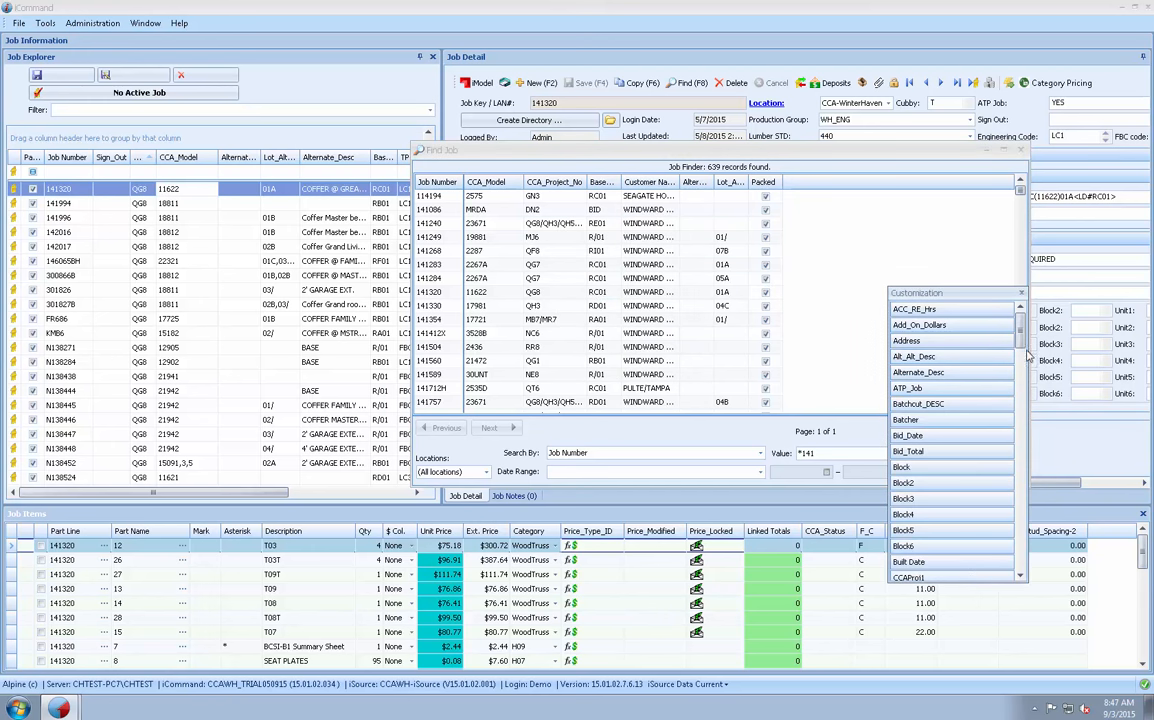
{"action": "left_click", "coordinate": [1024, 294]}
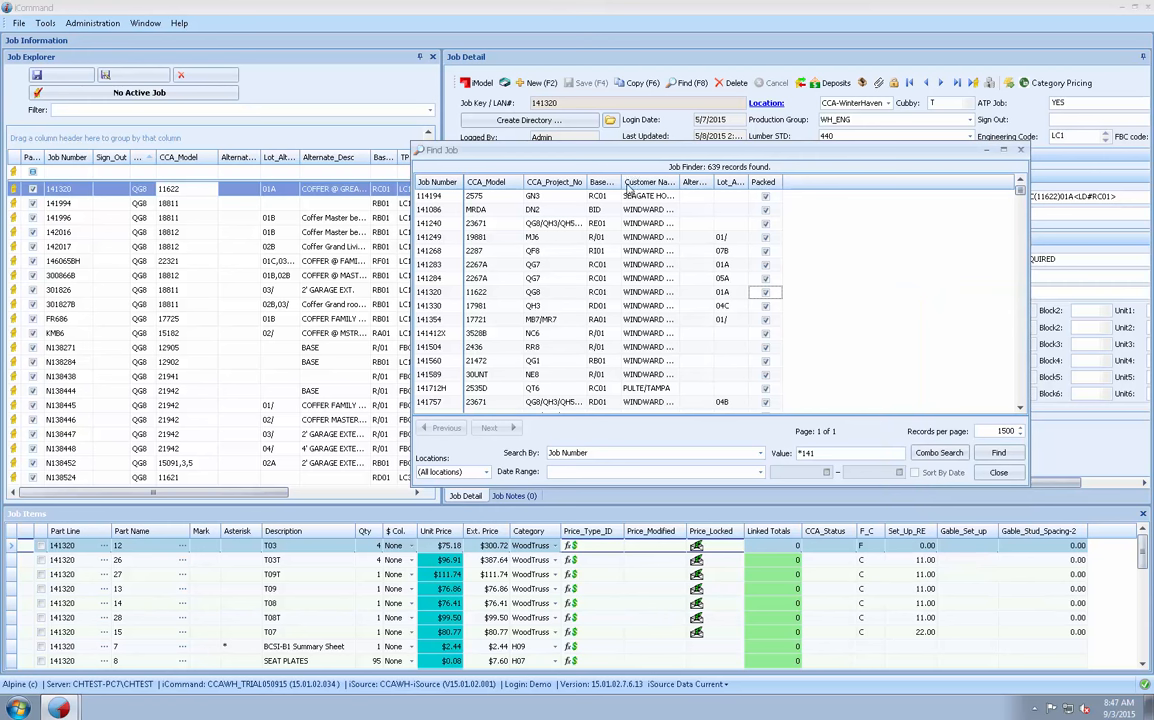
Widen the Base_Load_No column in the job results and sort it in descending order
{"action": "double_click", "coordinate": [621, 182]}
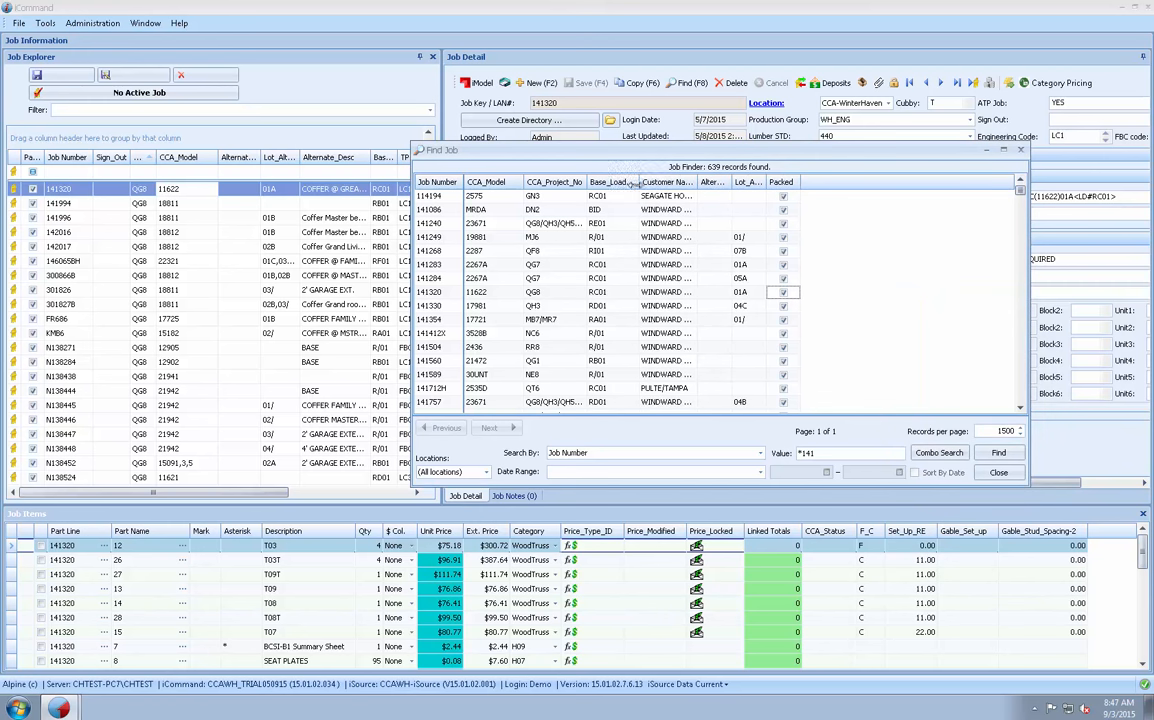
{"action": "right_click", "coordinate": [622, 186]}
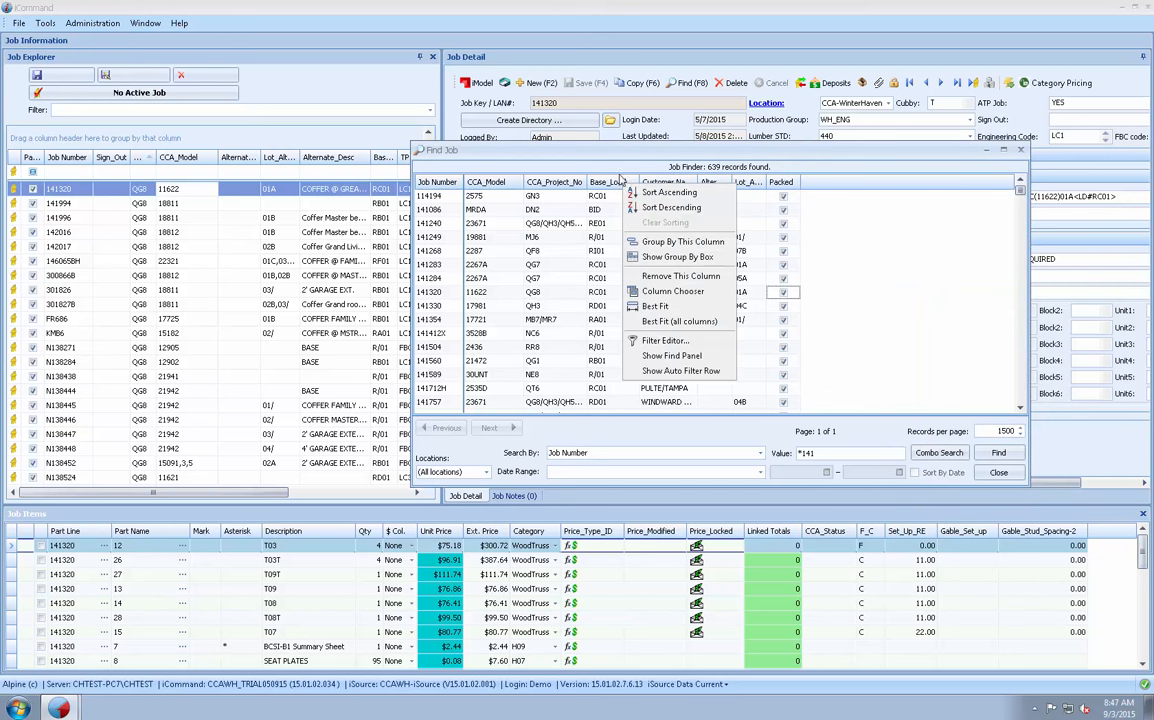
{"action": "left_click", "coordinate": [669, 192]}
{"action": "left_click", "coordinate": [612, 186]}
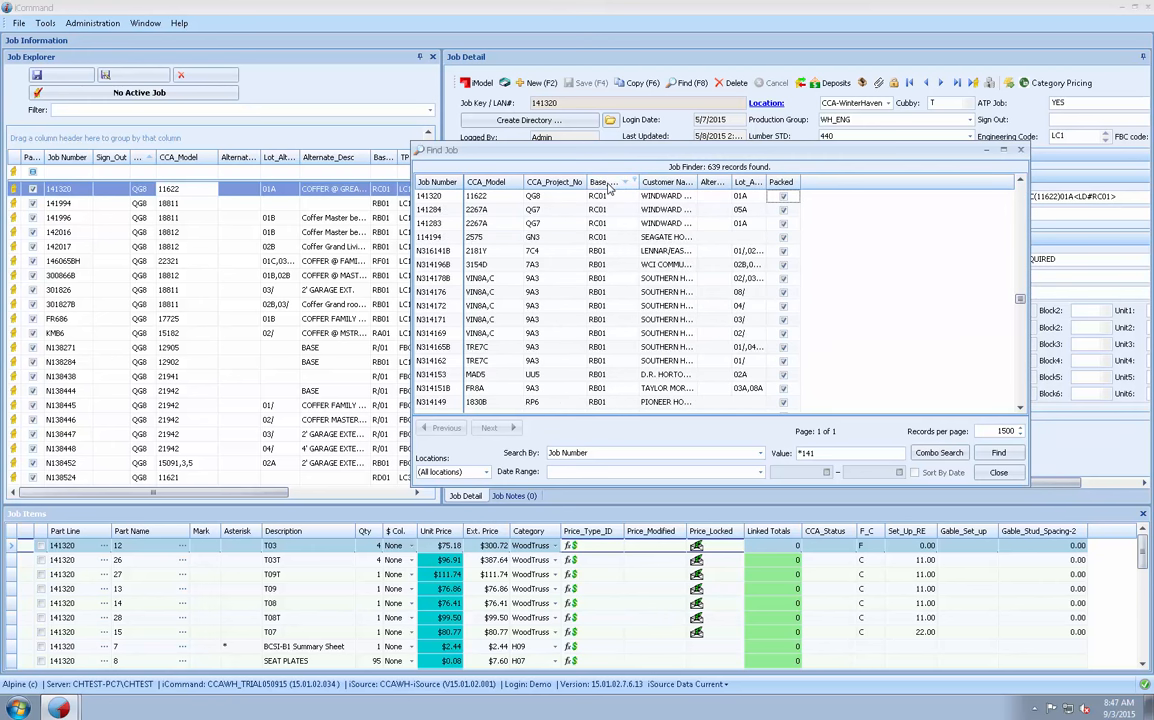
Show the auto filter row in the job results and filter Base_Load_No by RC
{"action": "right_click", "coordinate": [612, 187]}
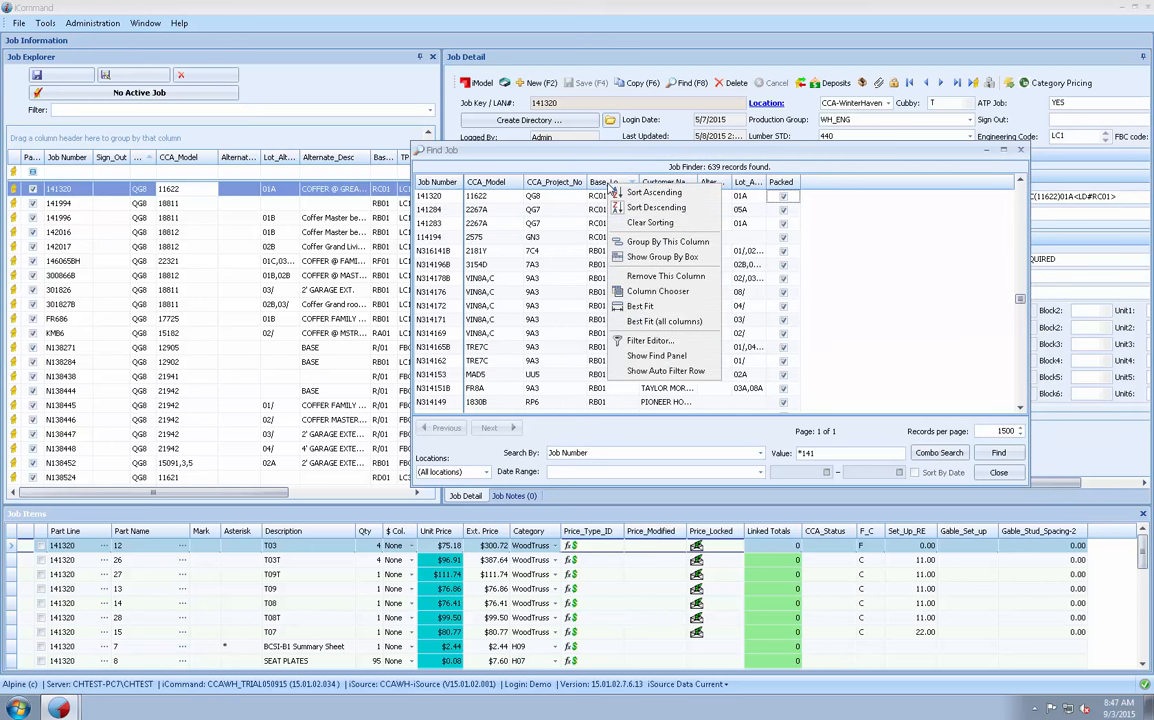
{"action": "left_click", "coordinate": [662, 370]}
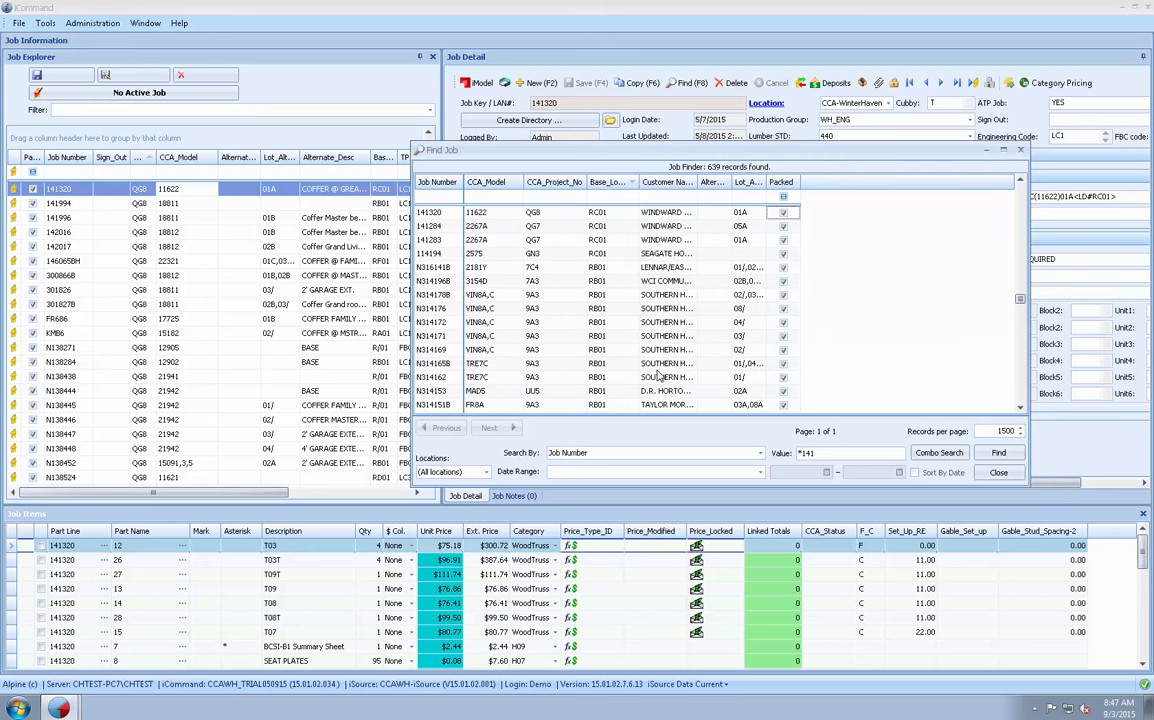
{"action": "left_click", "coordinate": [634, 196]}
{"action": "type", "text": "r"}
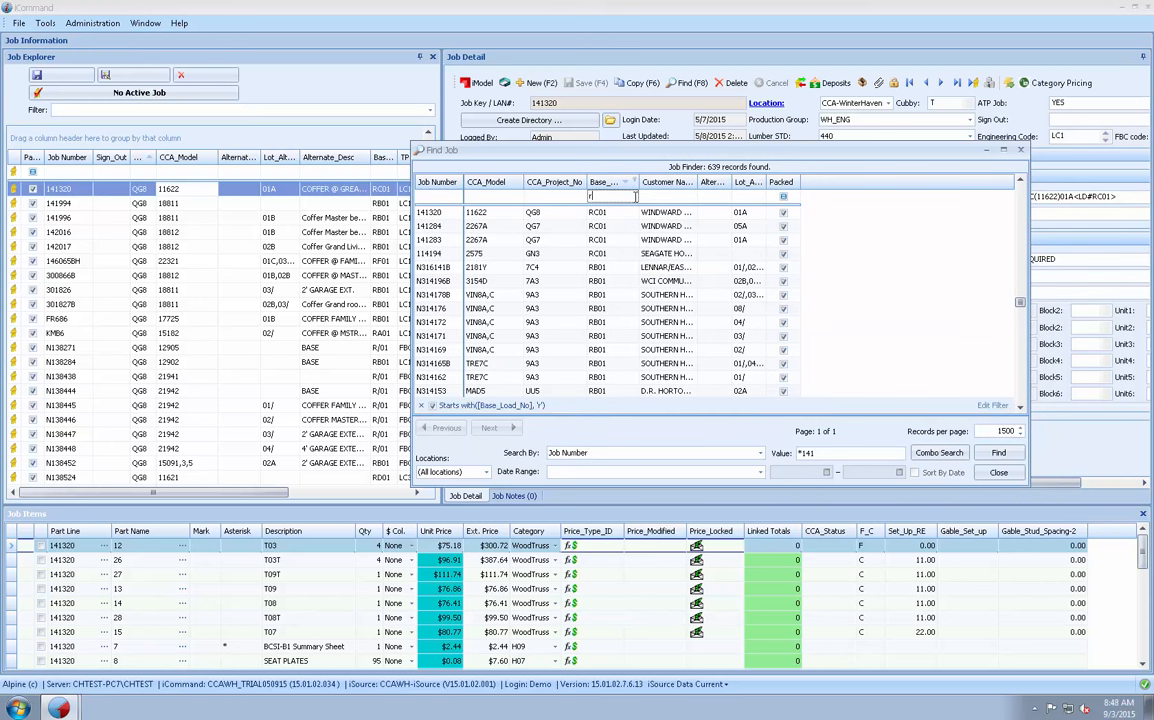
{"action": "key", "text": "BackSpace"}
{"action": "type", "text": "RC"}
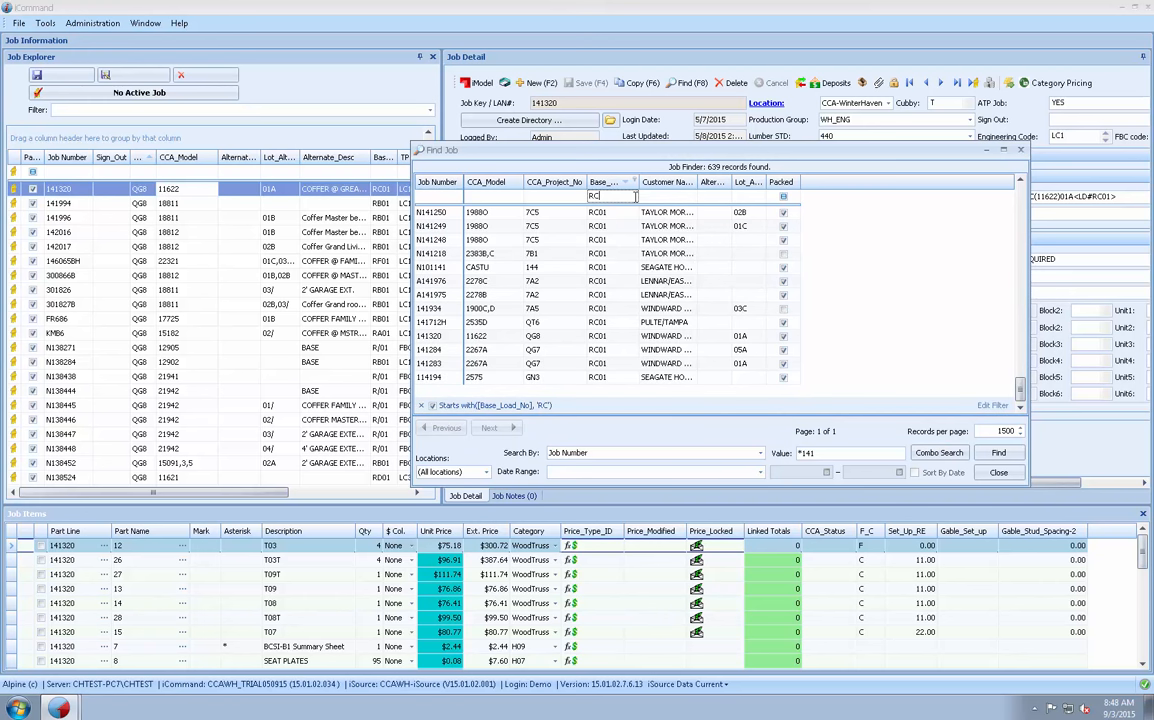
Show the group-by box, group the job results by CCA_Project_No, and expand the QT6 group
{"action": "right_click", "coordinate": [616, 184]}
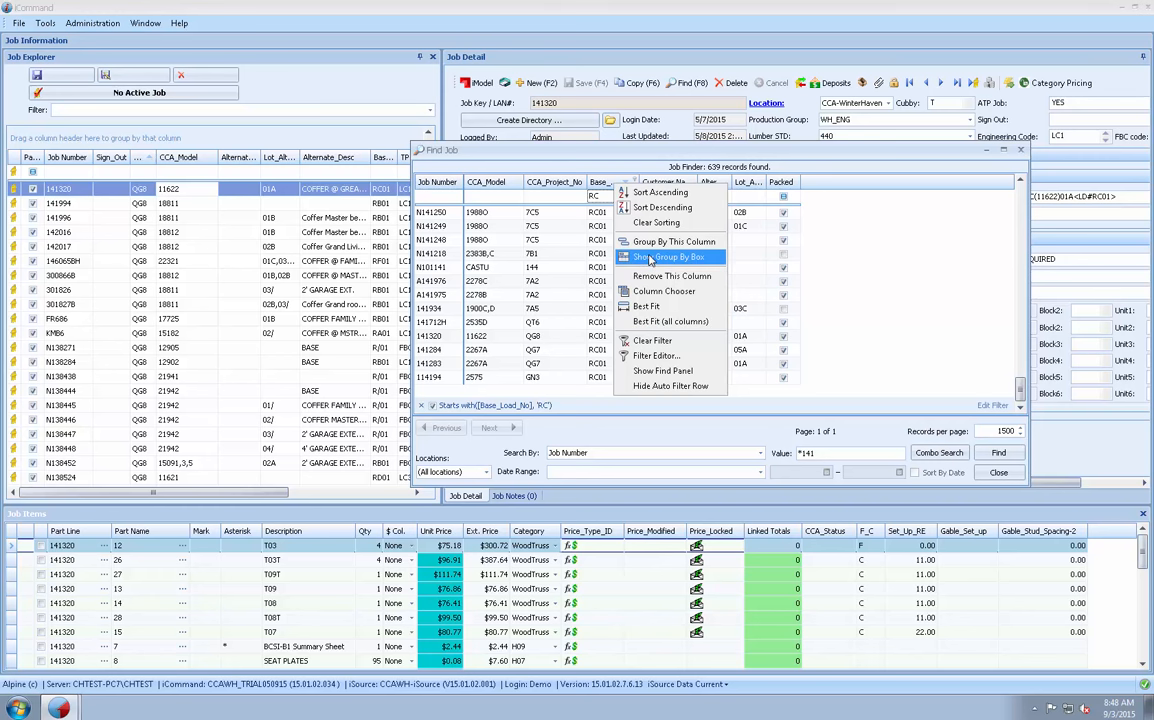
{"action": "left_click", "coordinate": [650, 260]}
{"action": "left_click_drag", "start_coordinate": [552, 205], "coordinate": [519, 189]}
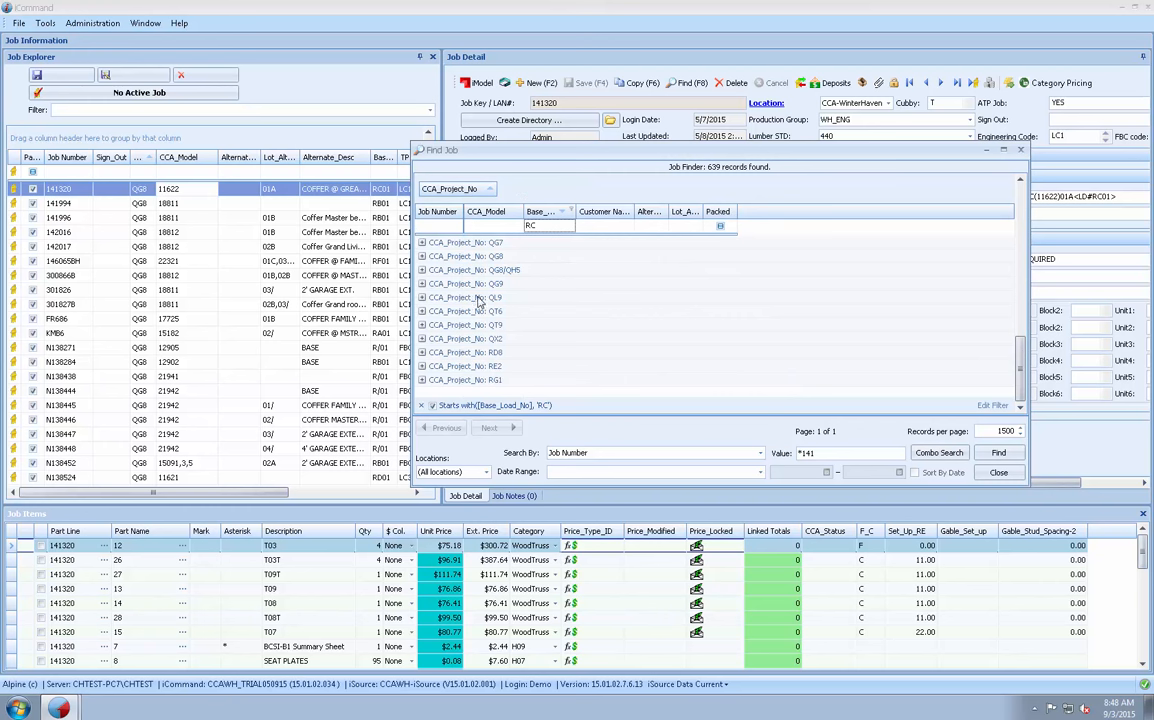
{"action": "left_click", "coordinate": [421, 298]}
{"action": "left_click", "coordinate": [421, 298]}
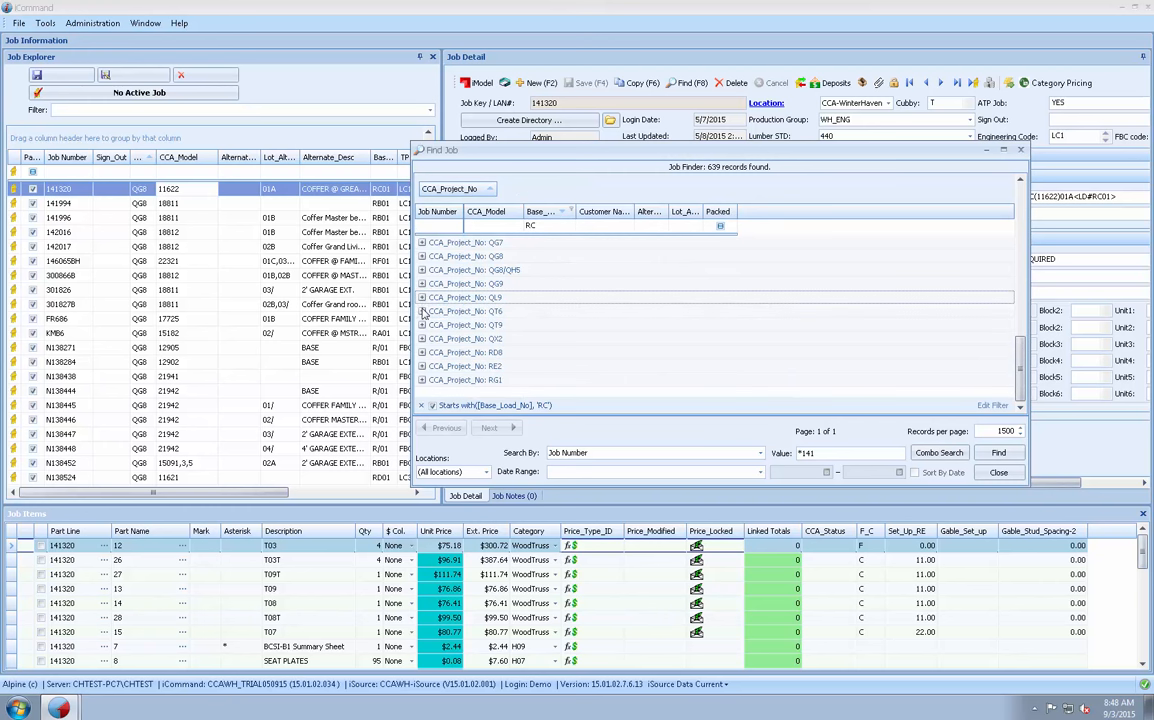
{"action": "left_click", "coordinate": [421, 311]}
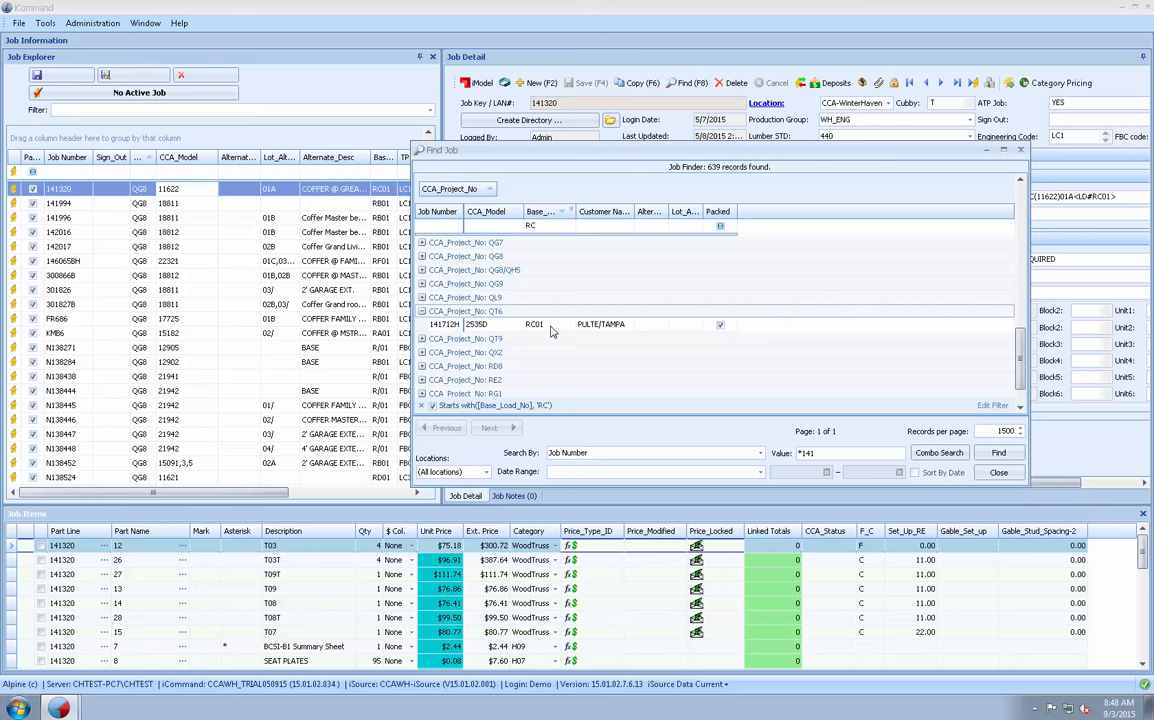
Ungroup the job results by CCA_Project_No and hide the group-by box
{"action": "right_click", "coordinate": [485, 190]}
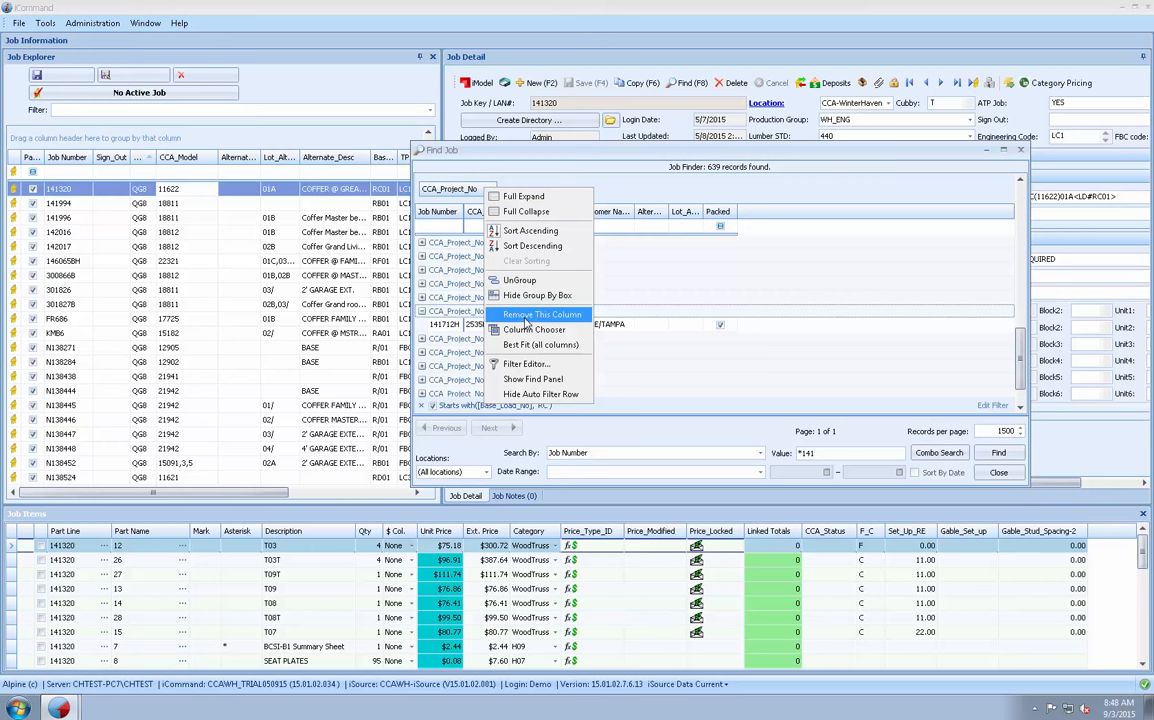
{"action": "left_click", "coordinate": [520, 280]}
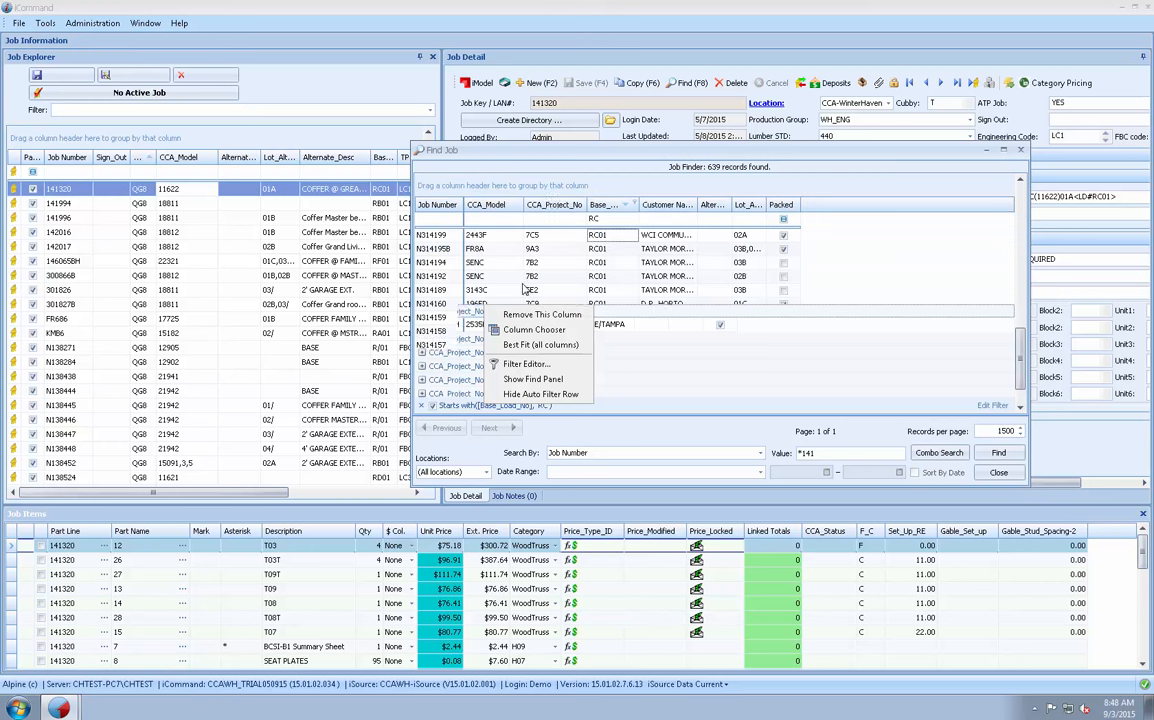
{"action": "right_click", "coordinate": [548, 200]}
{"action": "left_click", "coordinate": [573, 250]}
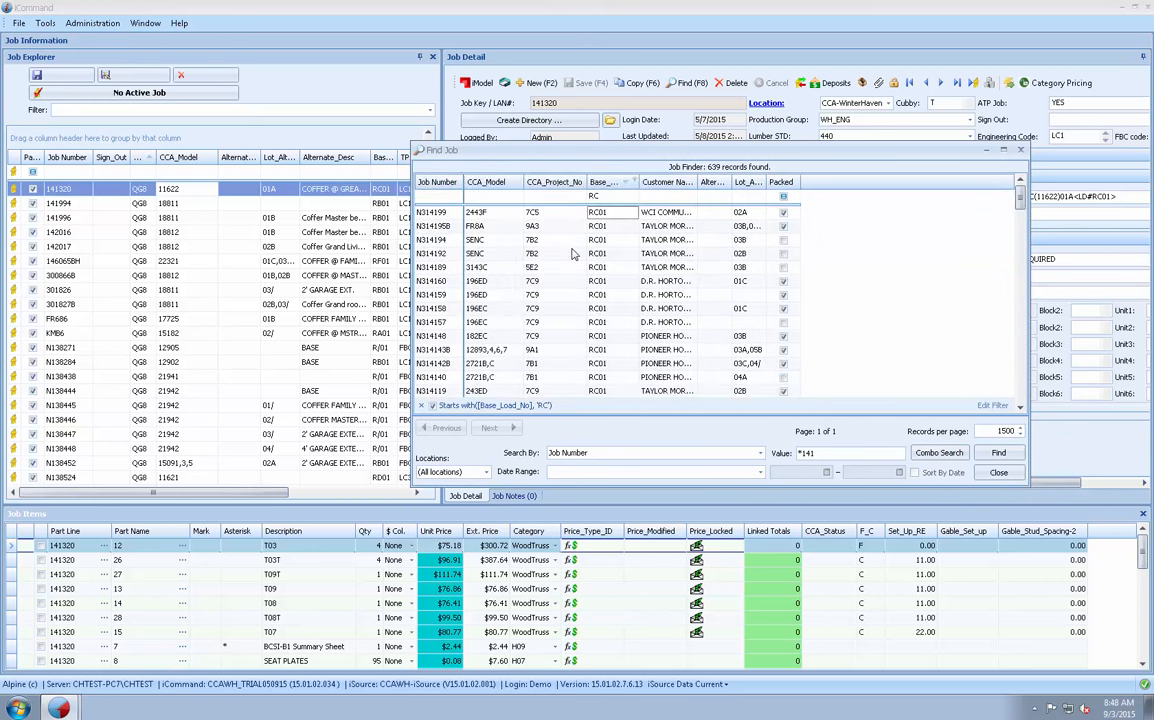
Open the model 196ED job of project 7C9 from the filtered results
{"action": "left_click", "coordinate": [446, 284]}
{"action": "double_click", "coordinate": [449, 286]}
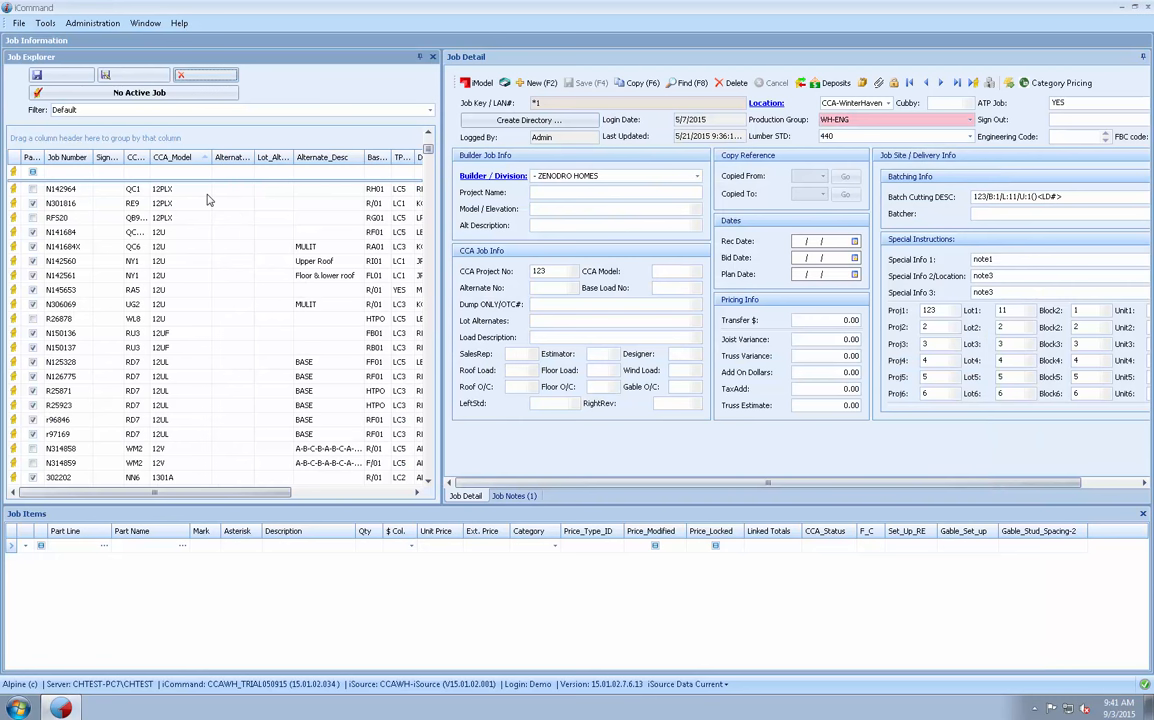
Save the current Job Explorer filter under the new name NEW
{"action": "left_click", "coordinate": [218, 112]}
{"action": "left_click", "coordinate": [218, 114]}
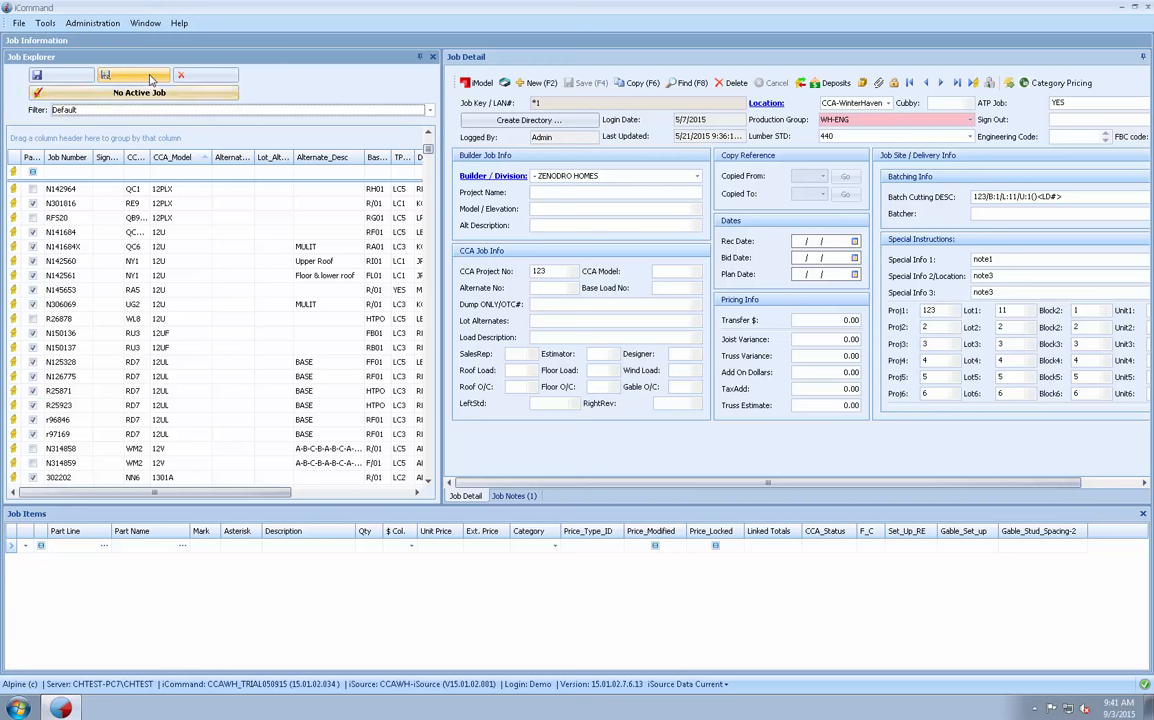
{"action": "left_click", "coordinate": [150, 79]}
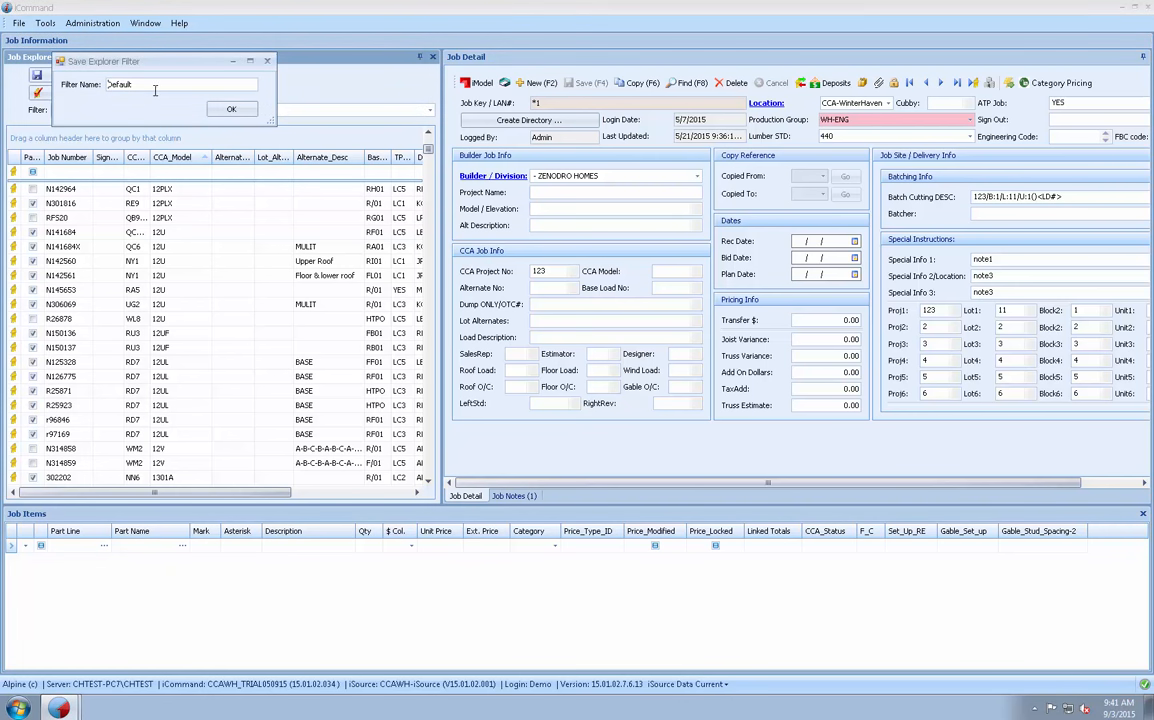
{"action": "double_click", "coordinate": [128, 84]}
{"action": "type", "text": "nEW"}
{"action": "left_click", "coordinate": [226, 110]}
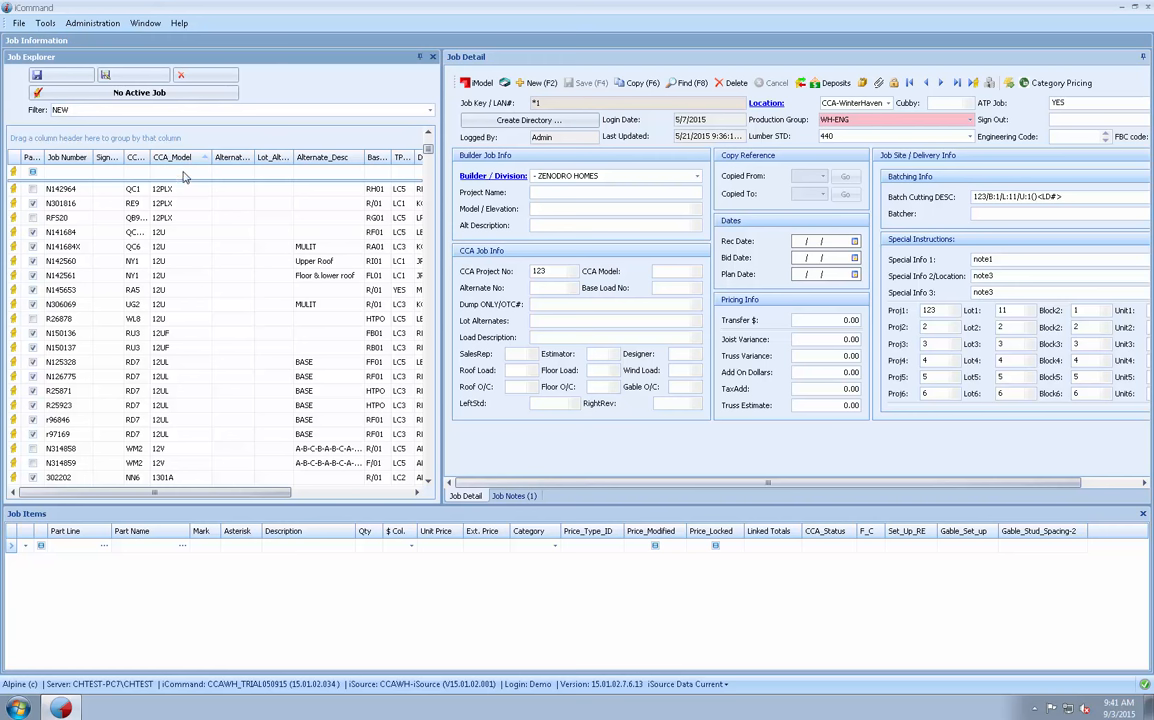
Widen the CCA_Project_No column in the Job Explorer and filter it by 7A1
{"action": "left_click", "coordinate": [137, 172]}
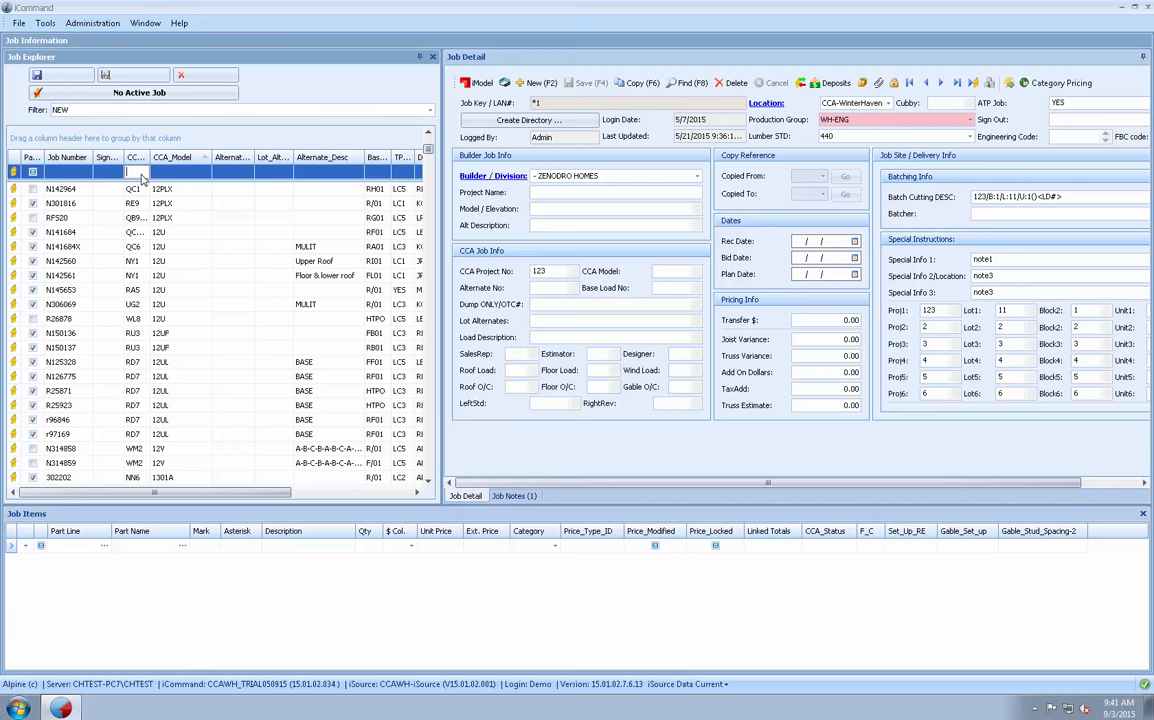
{"action": "left_click_drag", "start_coordinate": [150, 157], "coordinate": [192, 162]}
{"action": "right_click", "coordinate": [168, 164]}
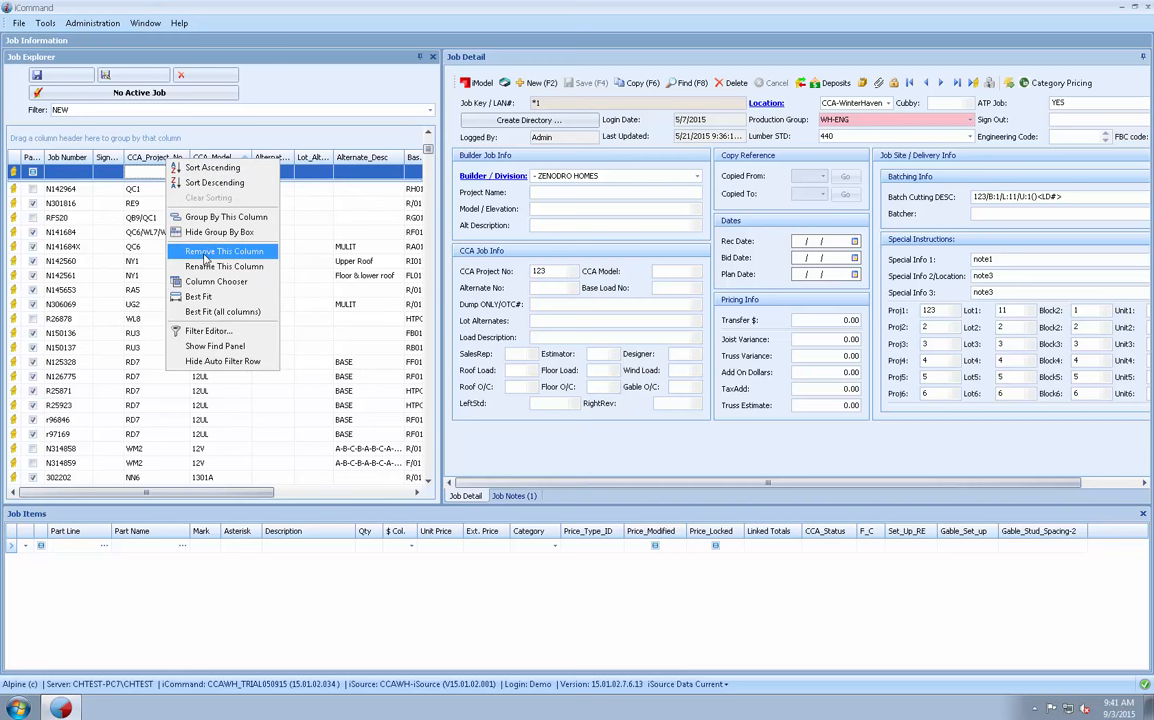
{"action": "left_click", "coordinate": [216, 140]}
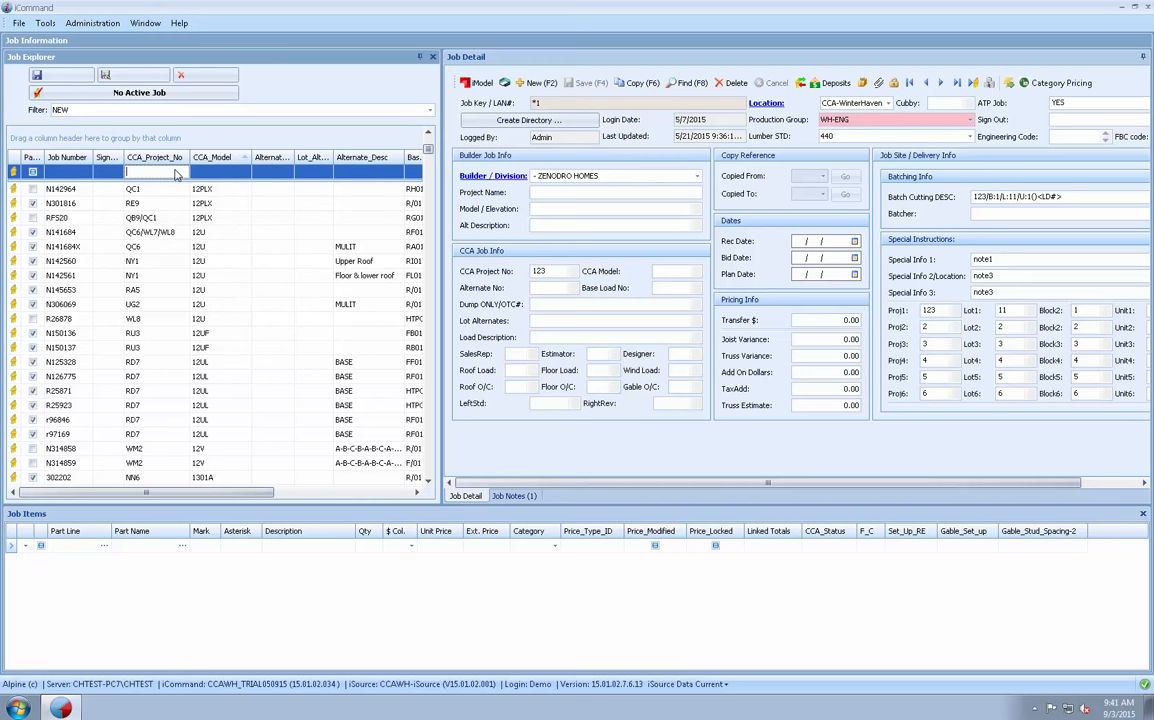
{"action": "type", "text": "7A1"}
{"action": "key", "text": "Return"}
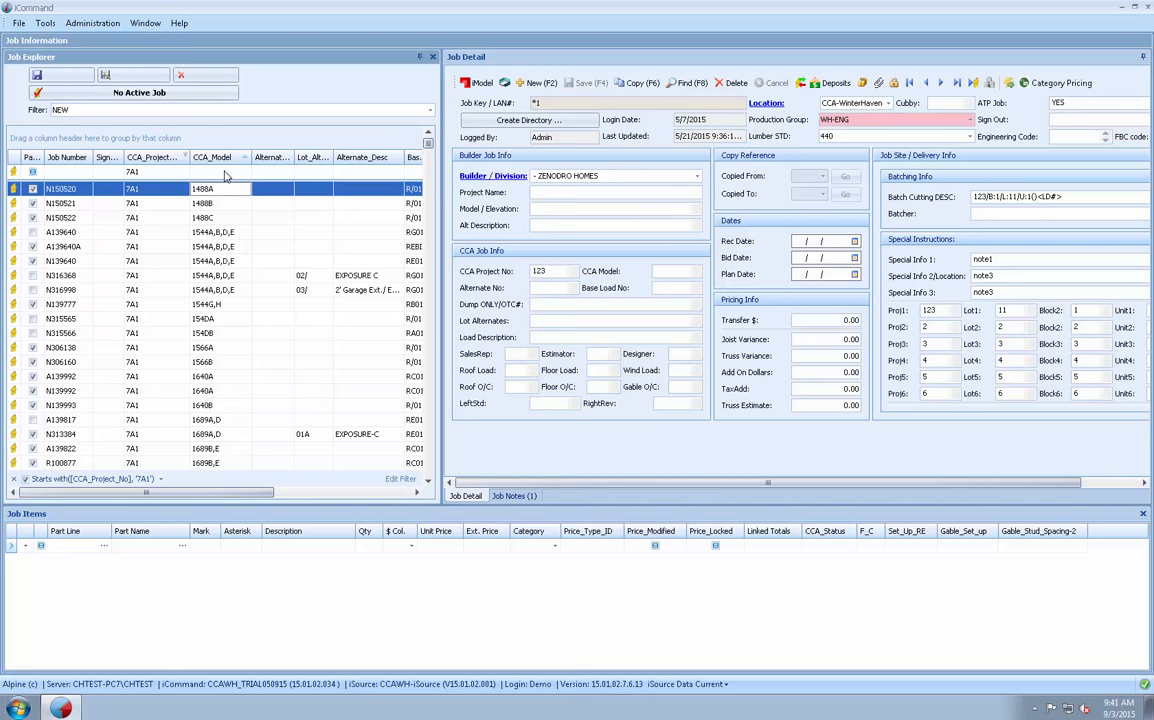
Filter the CCA_Model column in the Job Explorer by 22
{"action": "left_click", "coordinate": [228, 172]}
{"action": "type", "text": "22"}
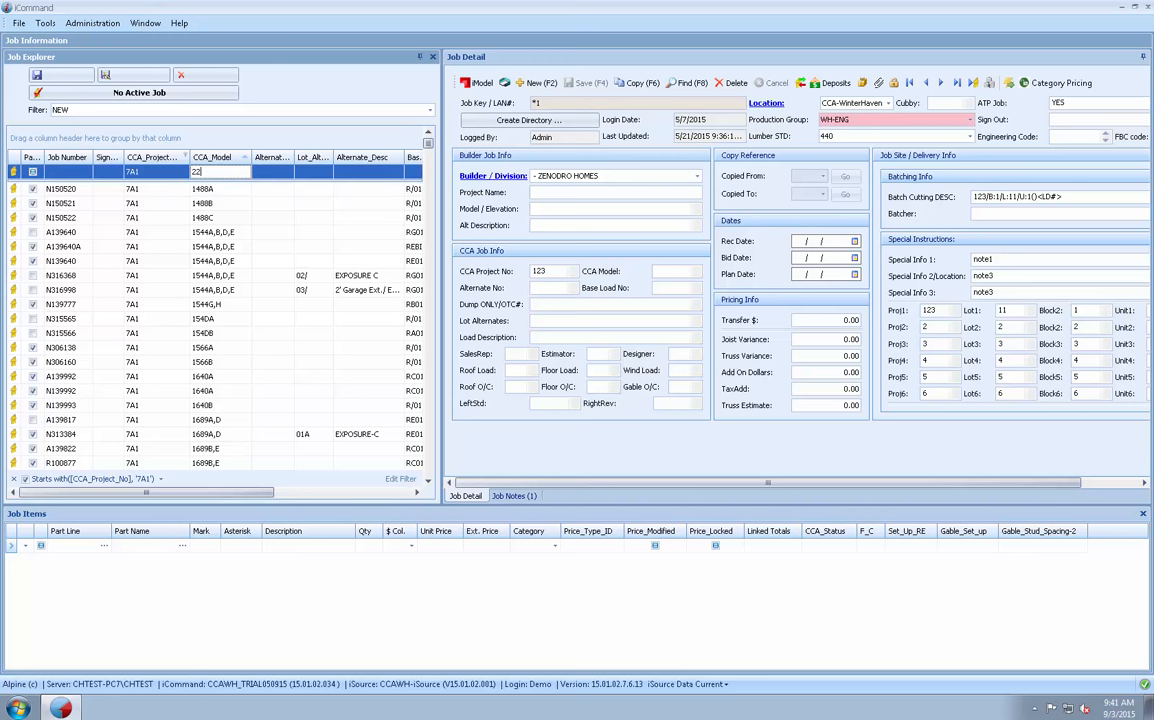
{"action": "left_click", "coordinate": [283, 179]}
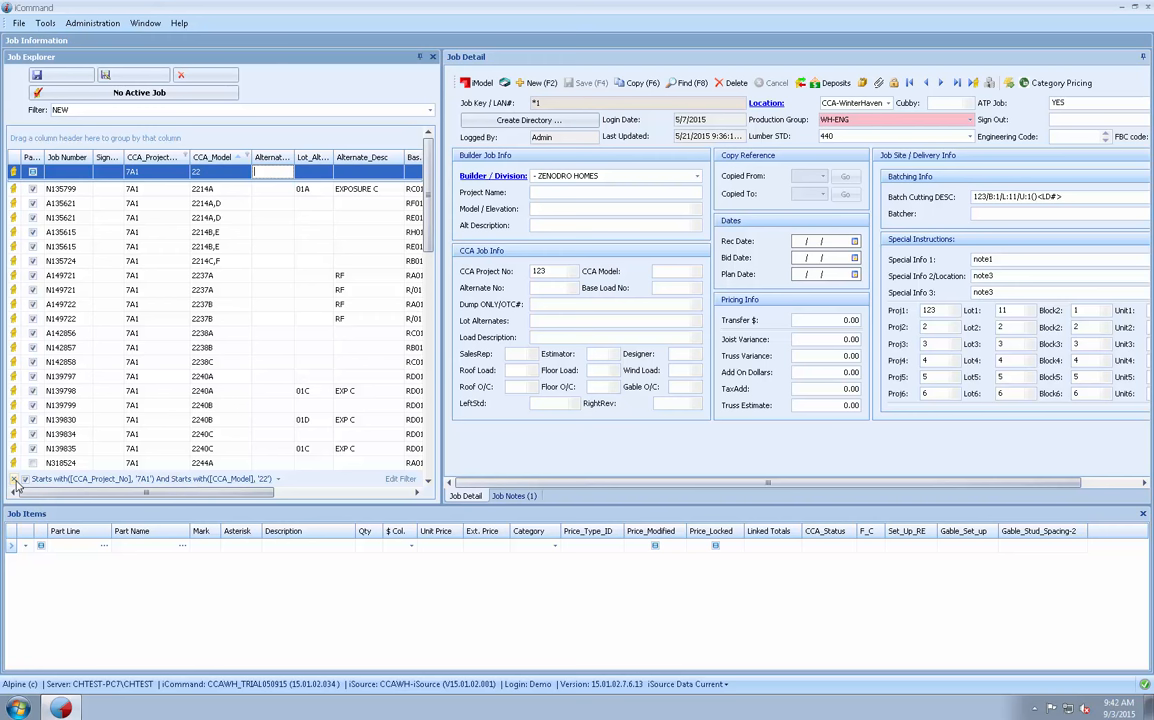
Open the Job Explorer's filter for editing and add a nested condition group that uses the Or operator
{"action": "left_click", "coordinate": [399, 480]}
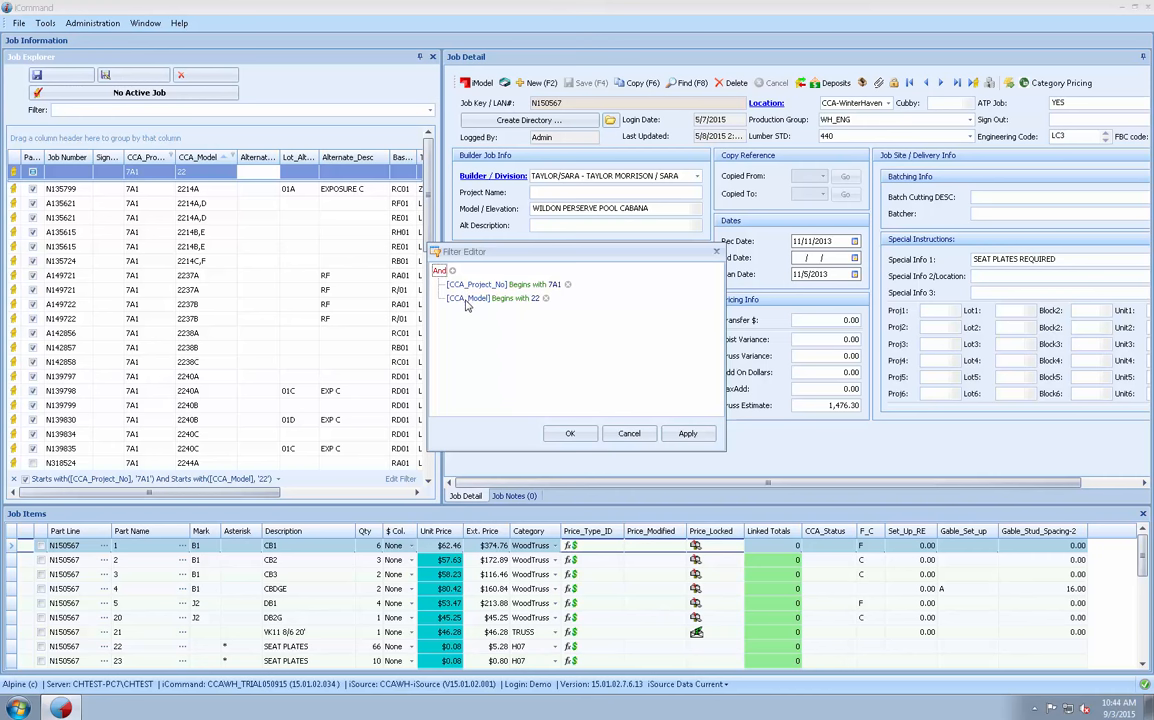
{"action": "left_click", "coordinate": [440, 271]}
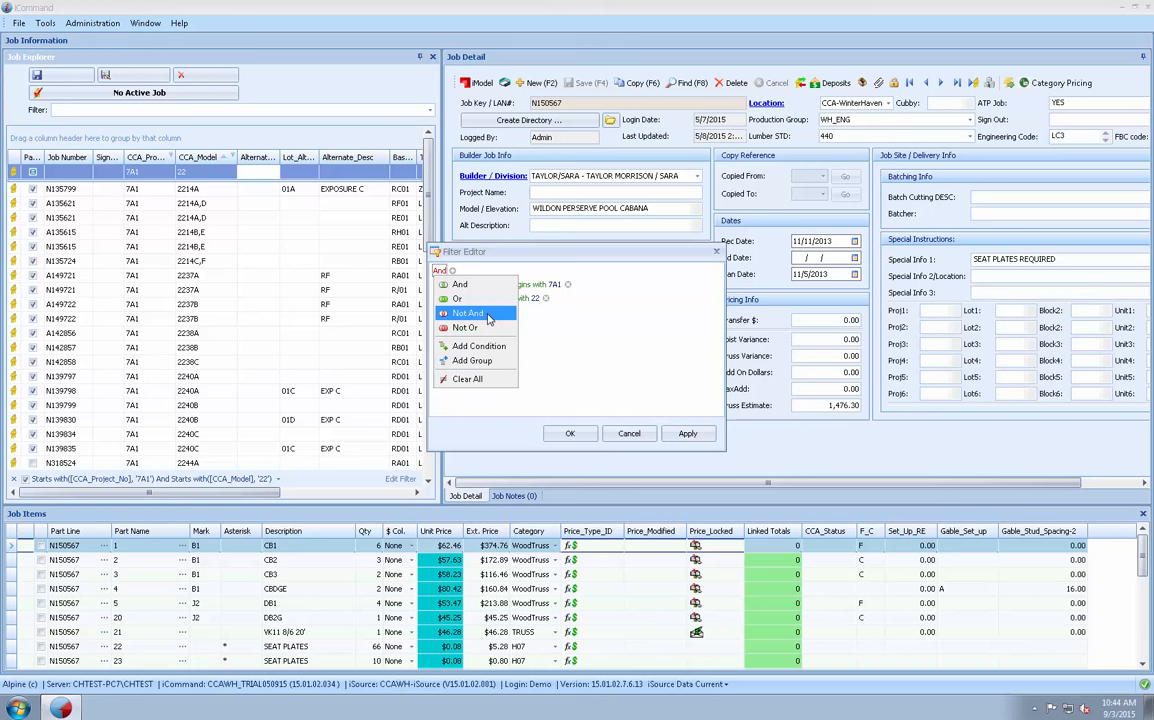
{"action": "left_click", "coordinate": [482, 362]}
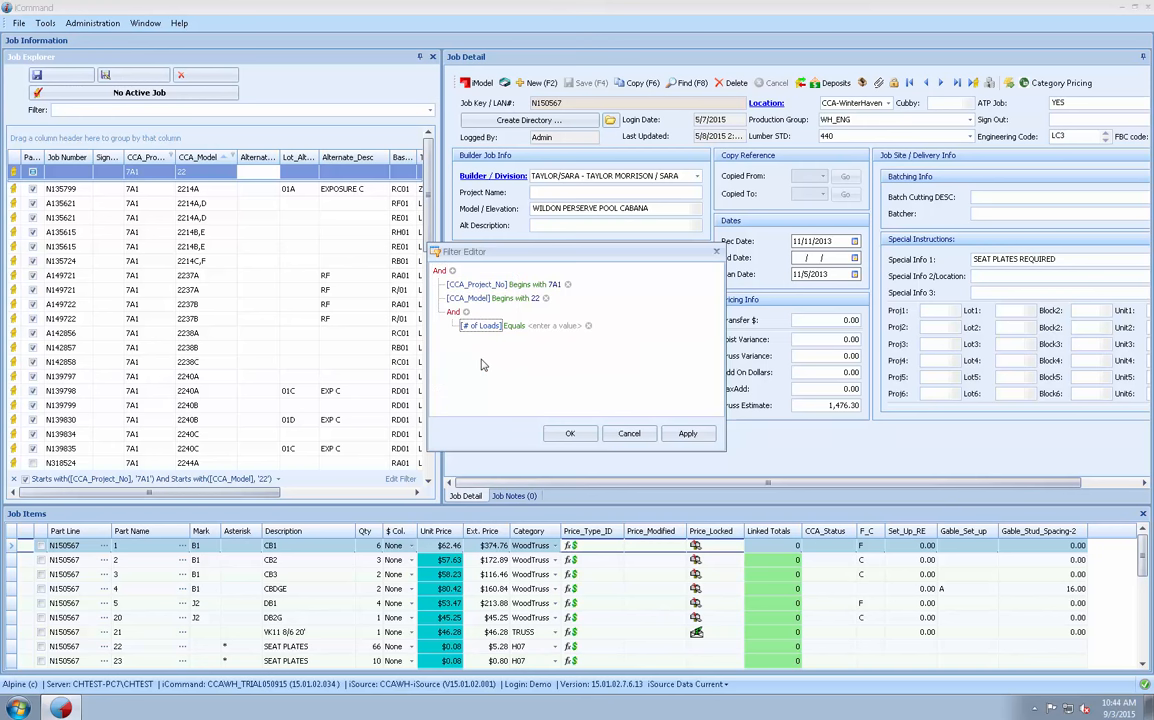
{"action": "left_click", "coordinate": [455, 315]}
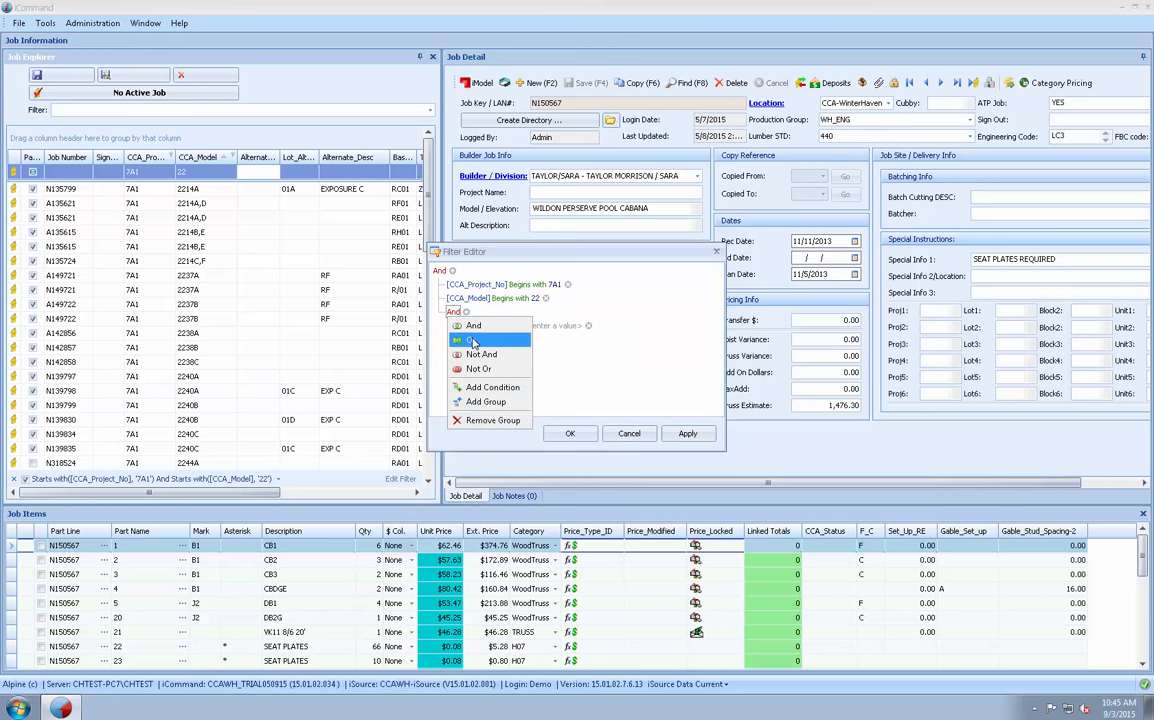
{"action": "left_click", "coordinate": [474, 341]}
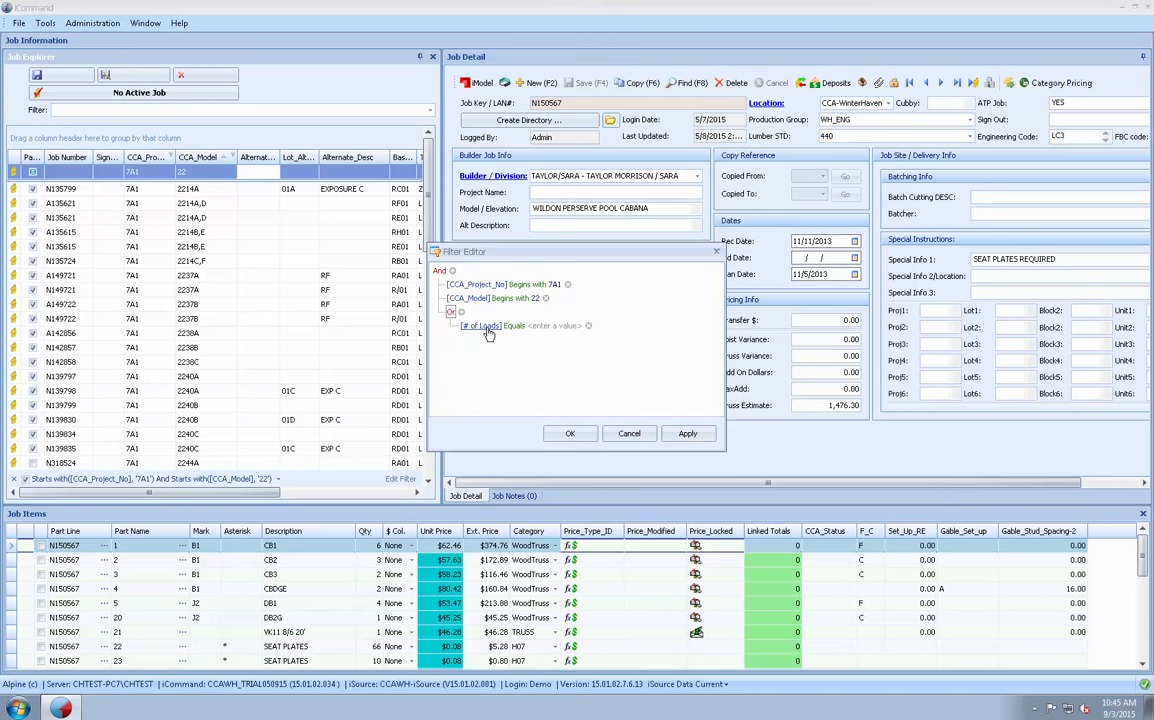
Set the Or group's condition to CCA_Project_No begins with 7A1
{"action": "left_click", "coordinate": [487, 330]}
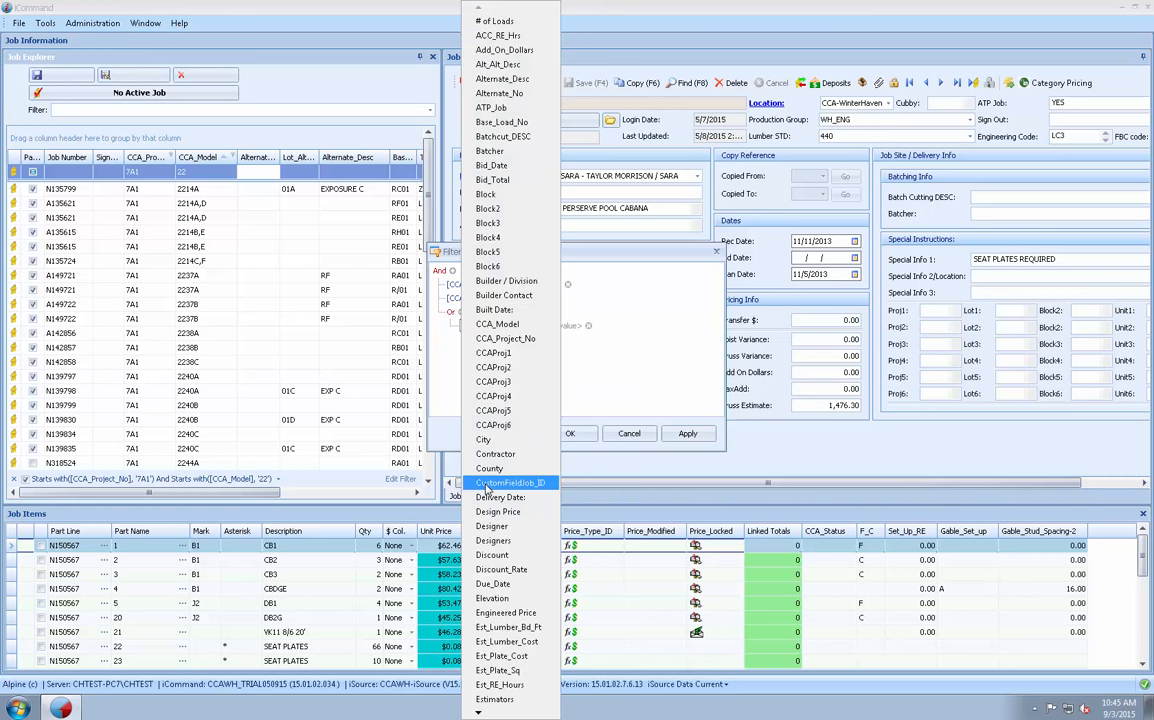
{"action": "left_click", "coordinate": [505, 338]}
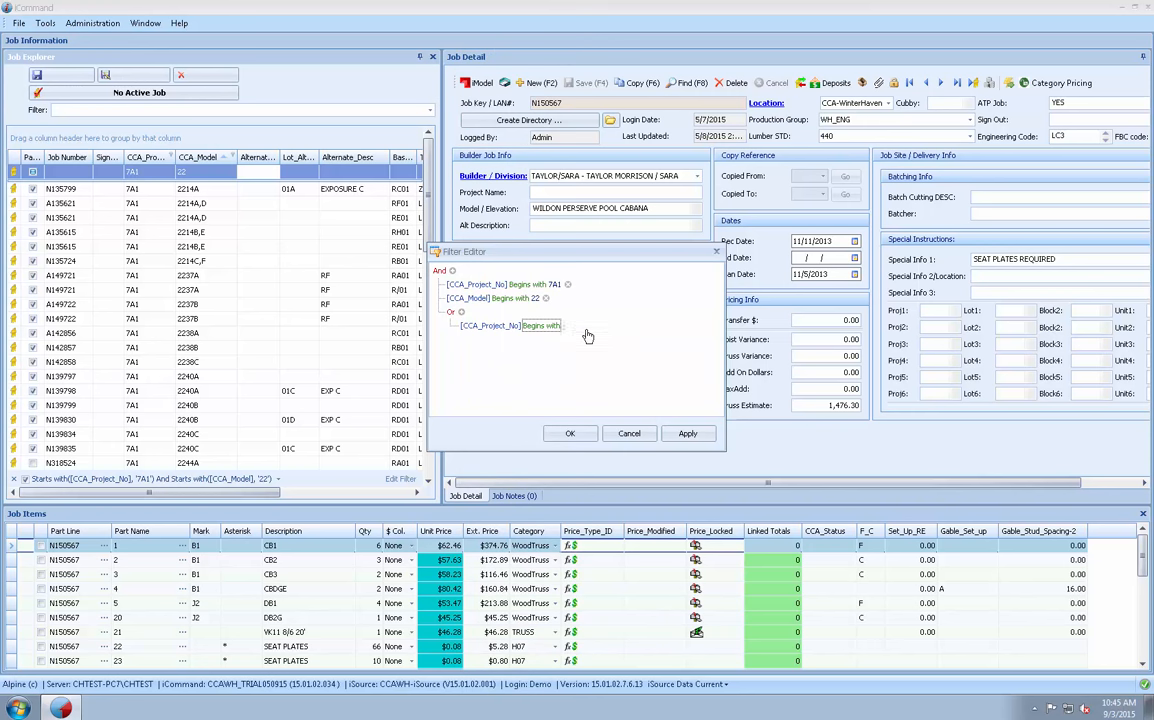
{"action": "left_click", "coordinate": [587, 331]}
{"action": "type", "text": "7A1"}
Add the condition CCA_Project_No begins with 7A3 to the Or group and remove the top-level CCA_Project_No condition
{"action": "left_click", "coordinate": [462, 313]}
{"action": "left_click", "coordinate": [476, 342]}
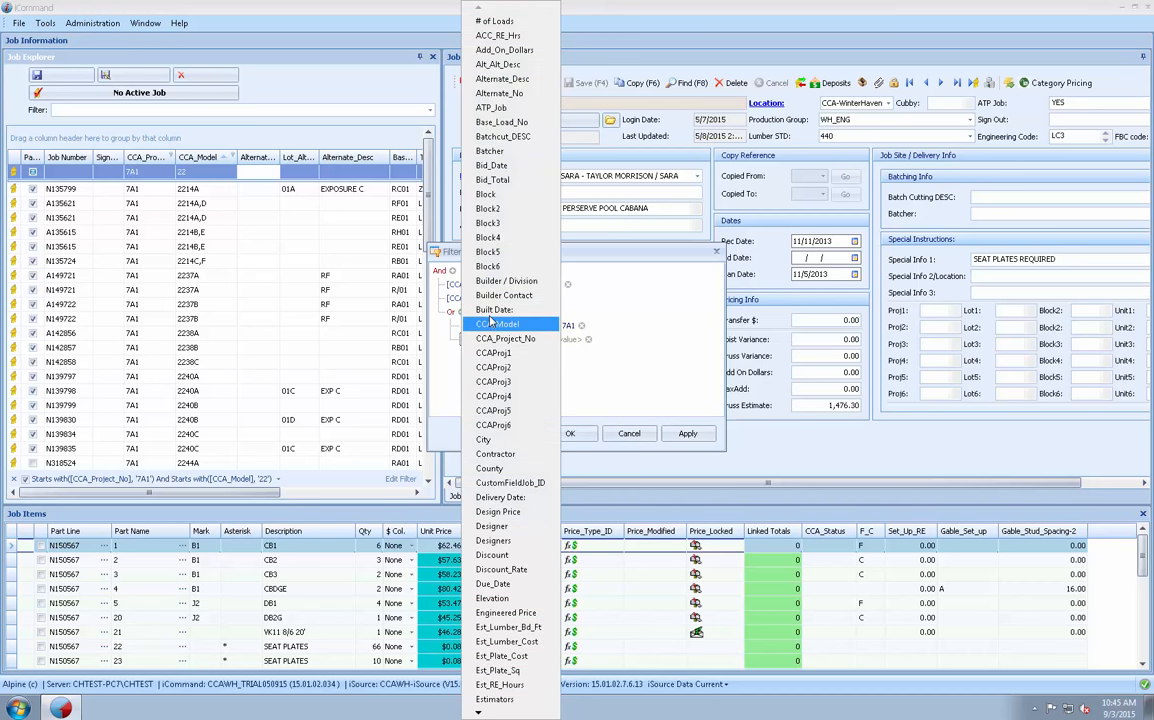
{"action": "left_click", "coordinate": [500, 339]}
{"action": "left_click", "coordinate": [575, 340]}
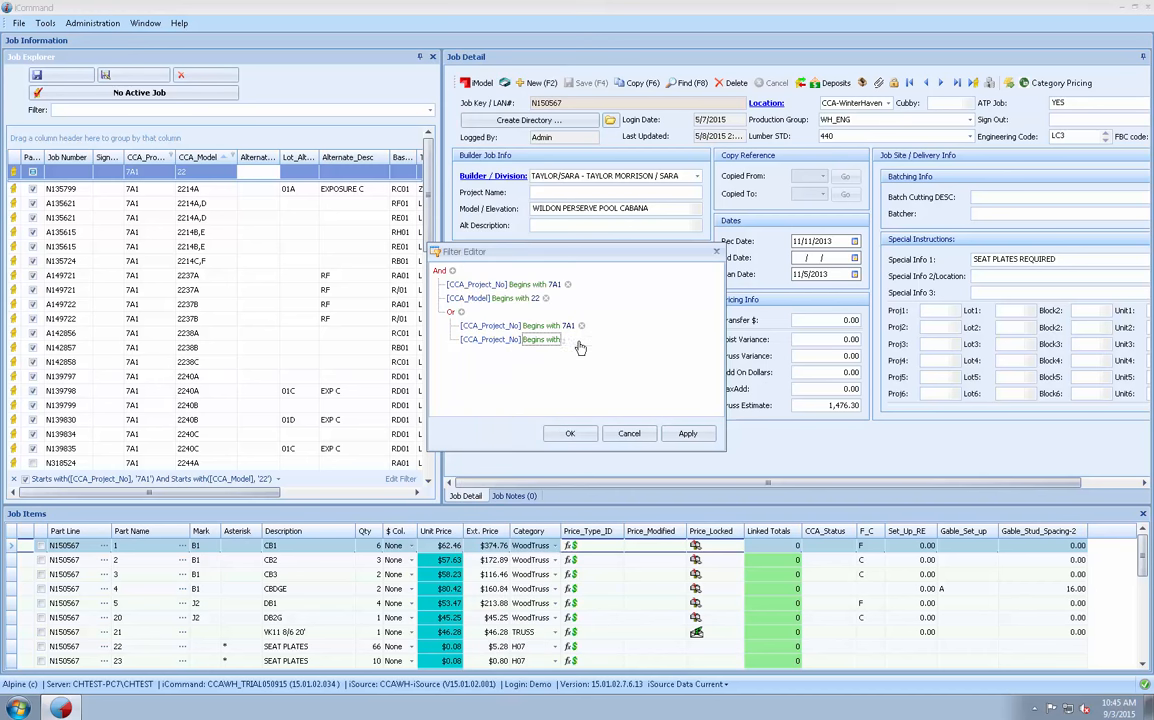
{"action": "type", "text": "7A3"}
{"action": "left_click", "coordinate": [567, 284]}
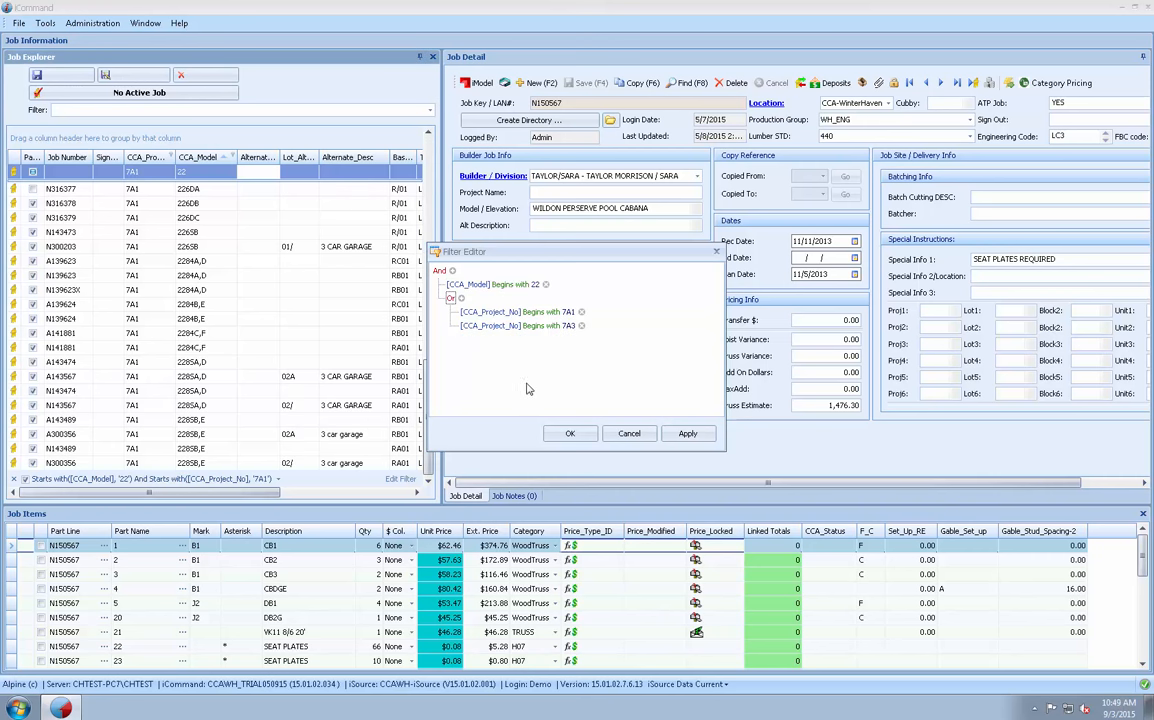
Examine the available fields, comparison operators and editable value of the 7A3 condition without changing them
{"action": "left_click", "coordinate": [494, 327]}
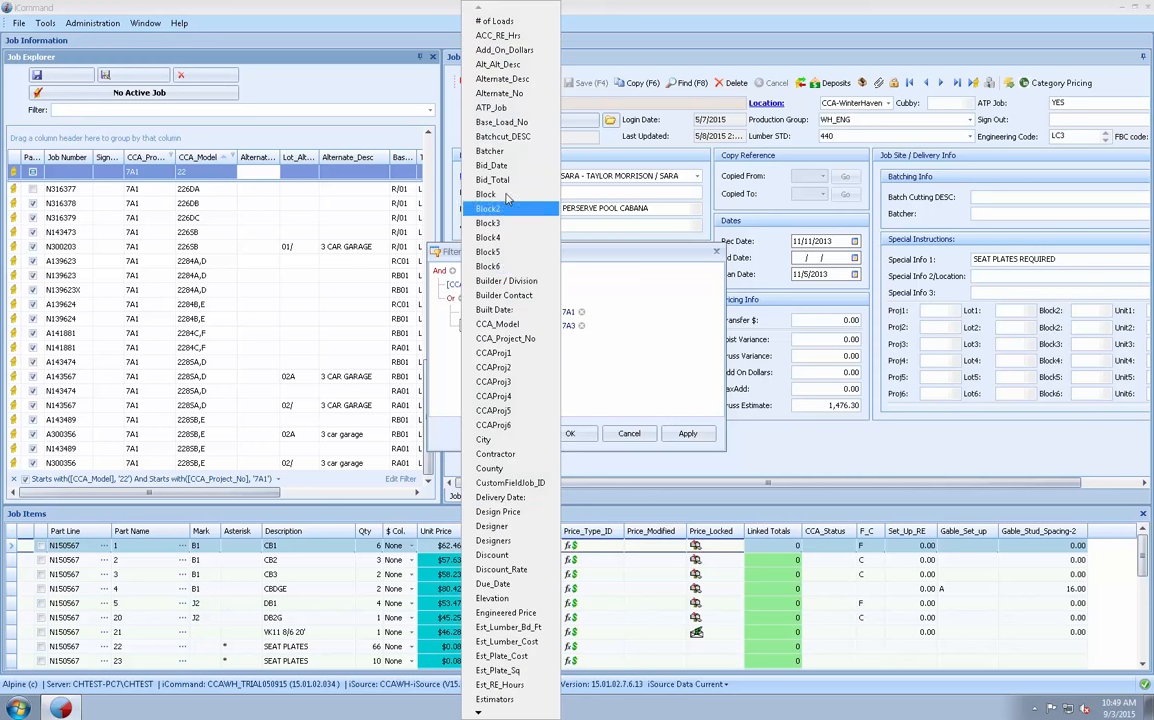
{"action": "left_click", "coordinate": [528, 338]}
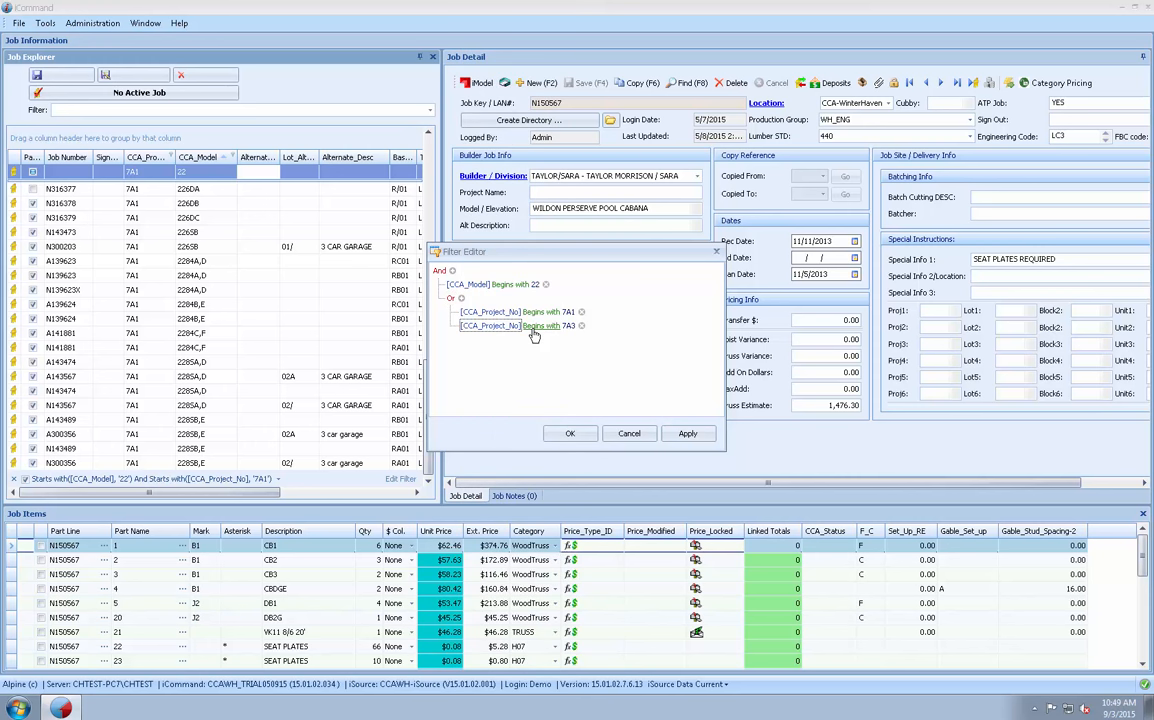
{"action": "left_click", "coordinate": [529, 328]}
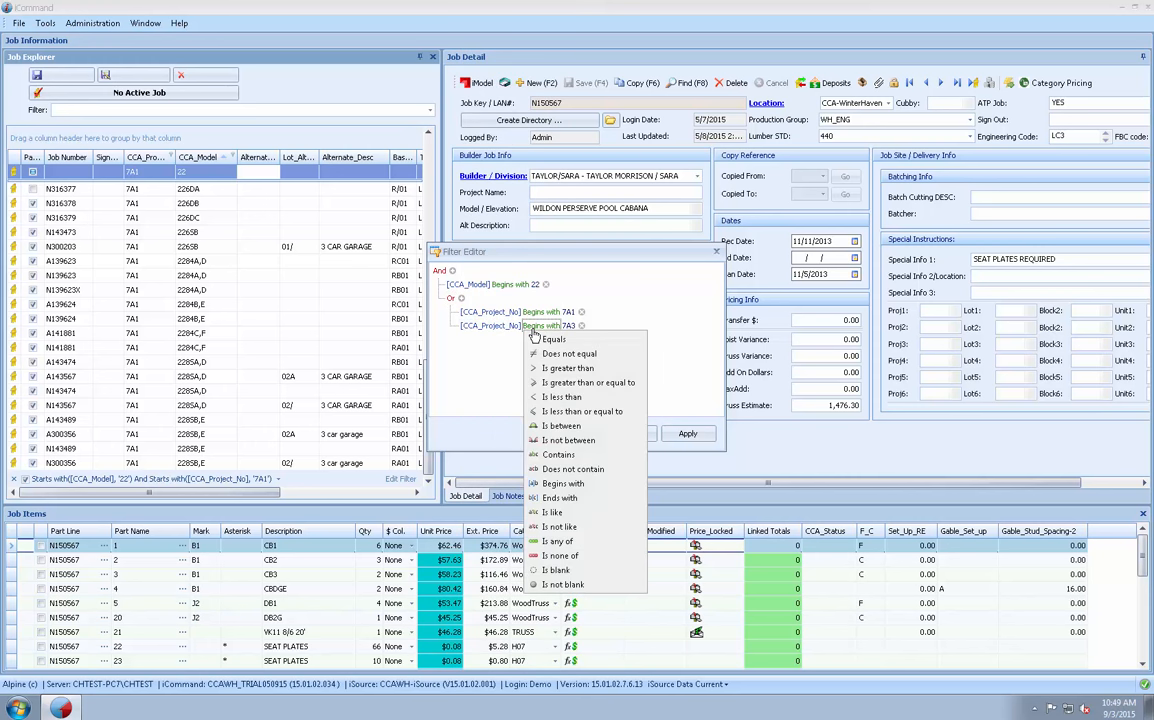
{"action": "left_click", "coordinate": [469, 399]}
{"action": "left_click", "coordinate": [570, 327]}
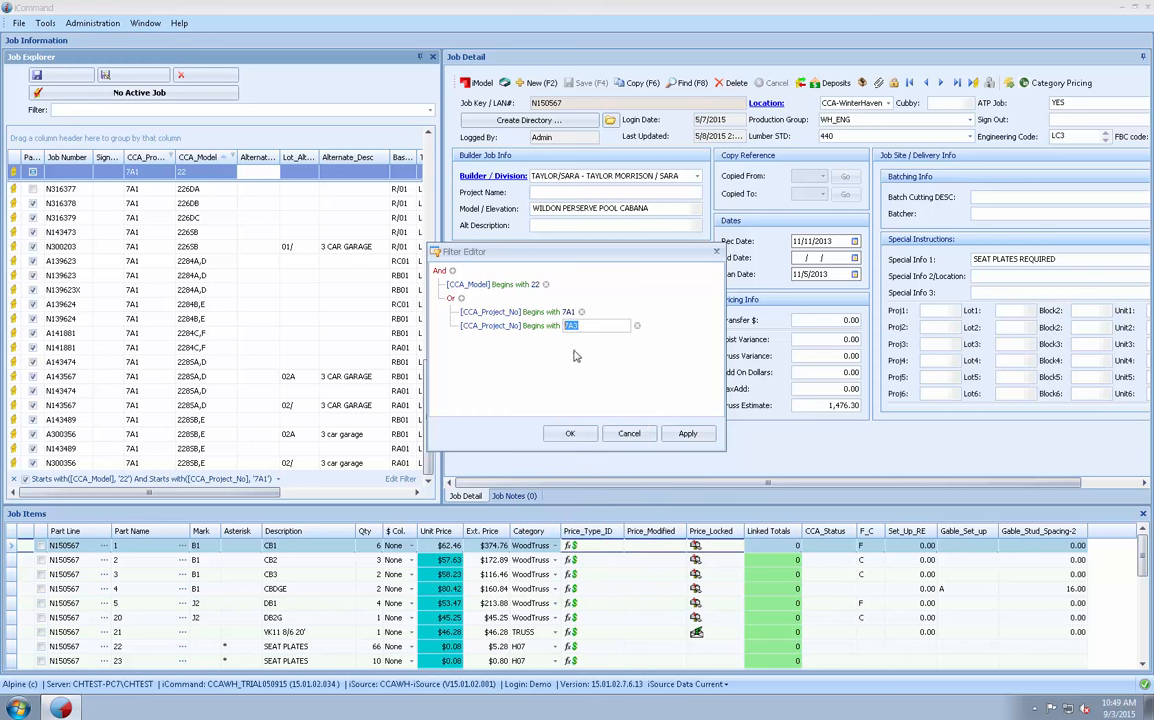
{"action": "left_click", "coordinate": [575, 362]}
Change the 7A3 condition to CCA_Project_No is any of 7A3 and 7A1, and delete the separate begins with 7A1 condition
{"action": "left_click", "coordinate": [545, 327]}
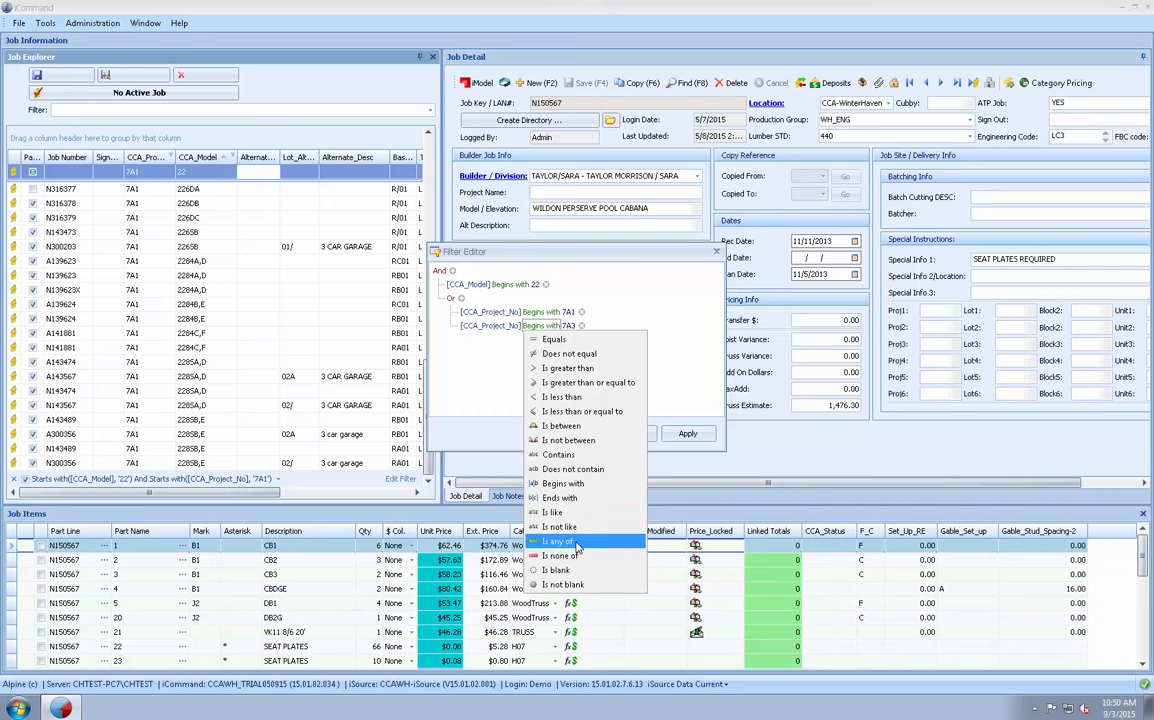
{"action": "left_click", "coordinate": [577, 543]}
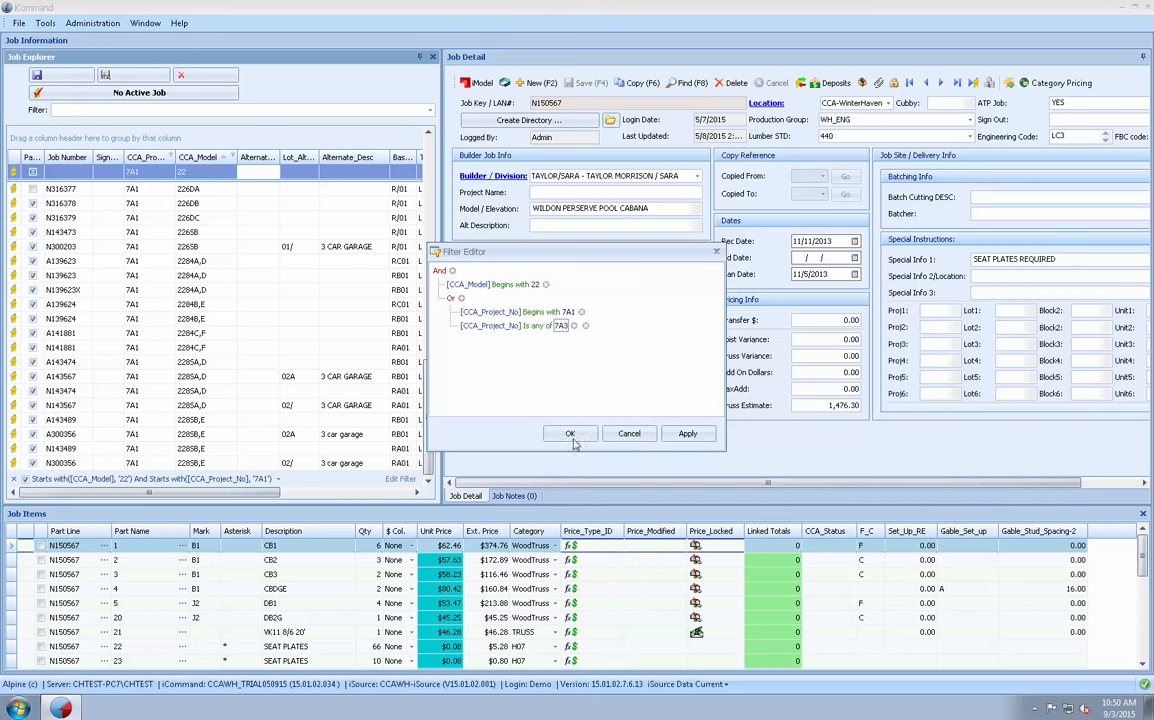
{"action": "left_click", "coordinate": [590, 331]}
{"action": "type", "text": "7A1"}
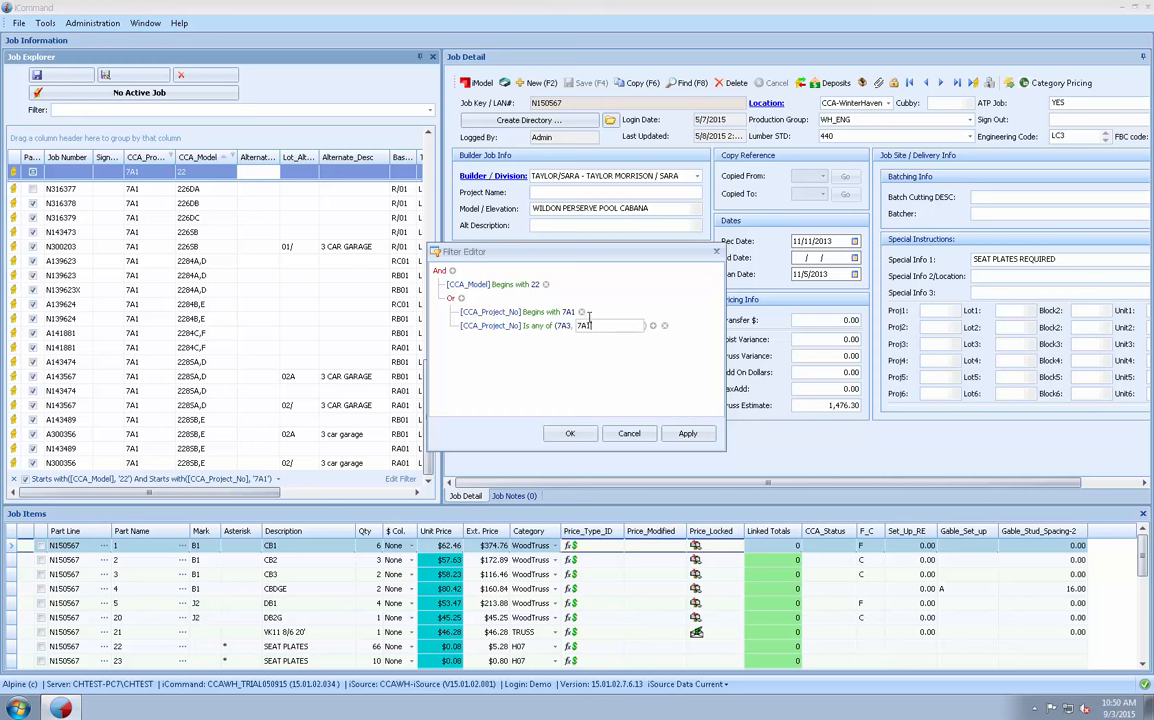
{"action": "left_click", "coordinate": [582, 312]}
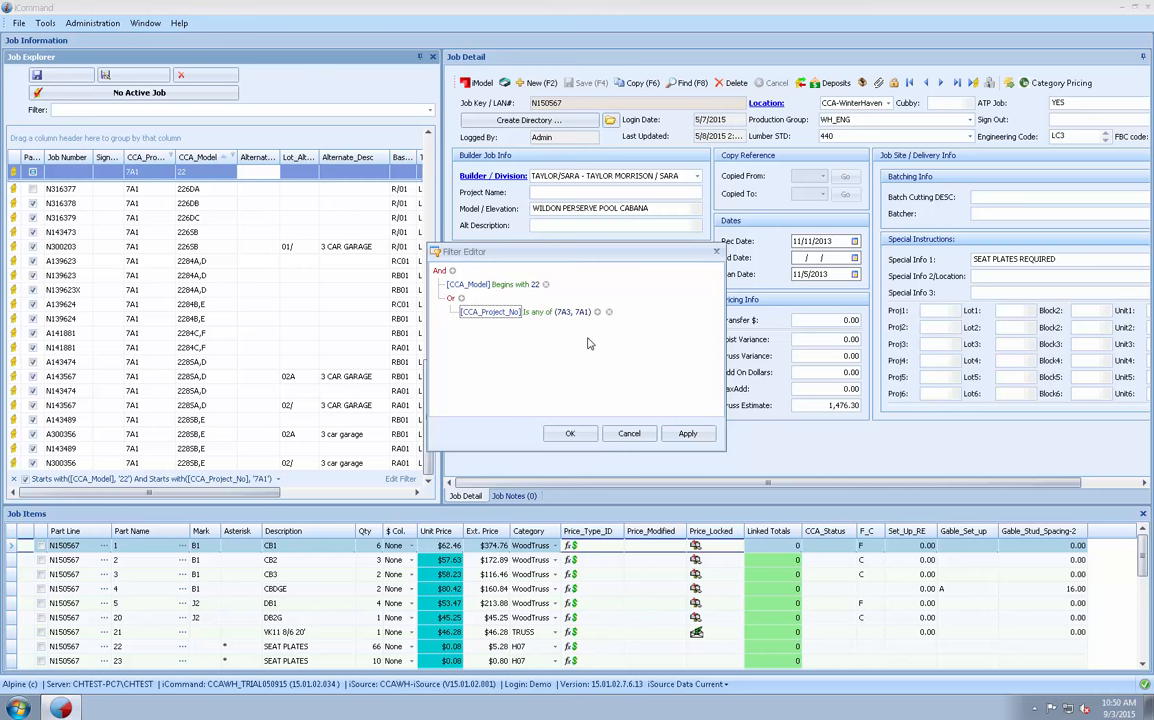
Apply the edited filter to the Job Explorer and look through the filtered job list
{"action": "left_click", "coordinate": [570, 433]}
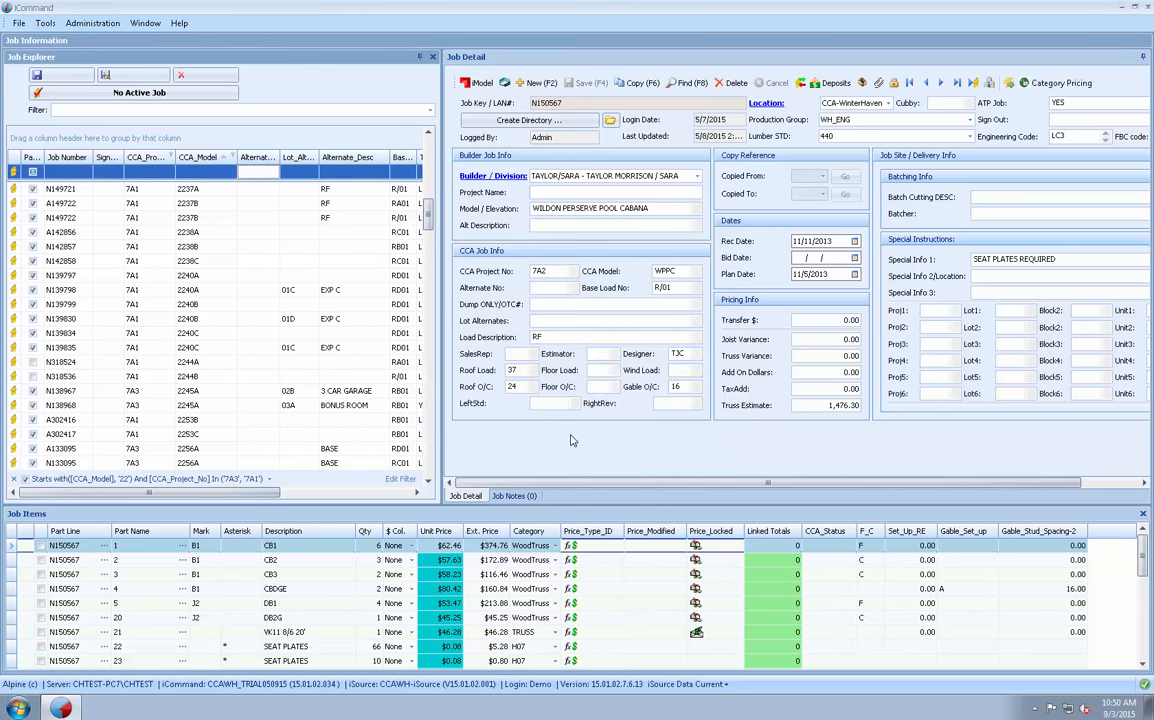
{"action": "scroll", "coordinate": [393, 356], "scroll_direction": "down", "scroll_amount": 10}
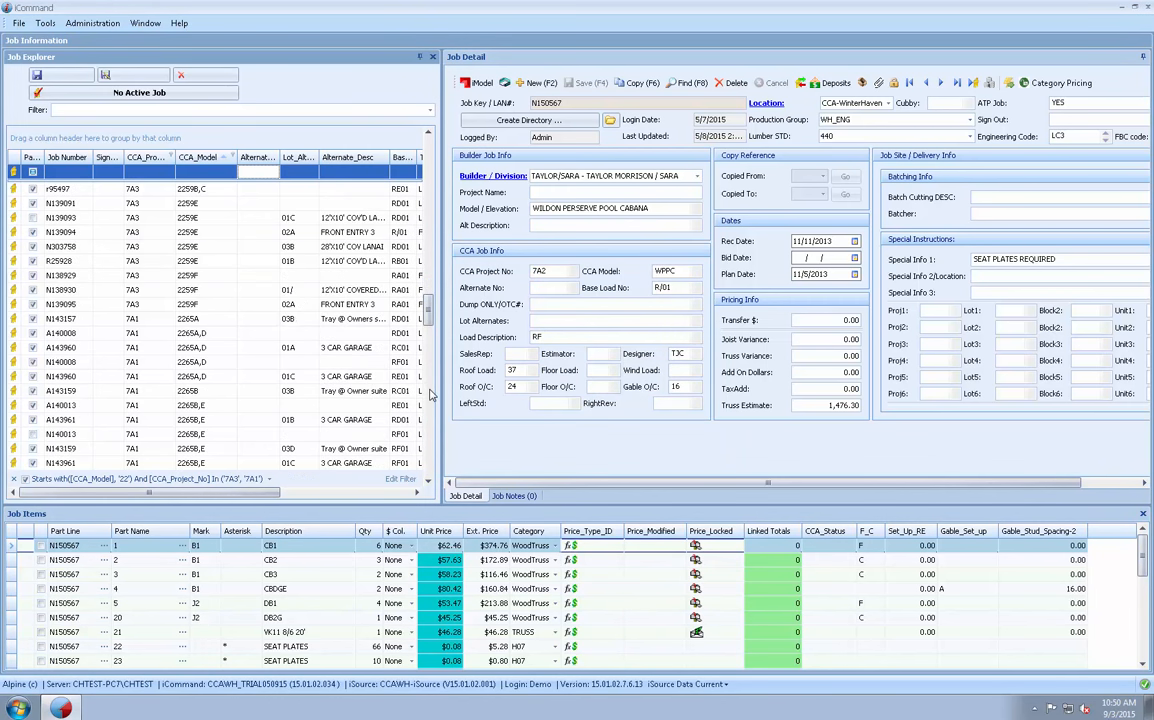
{"action": "scroll", "coordinate": [387, 265], "scroll_direction": "up", "scroll_amount": 12}
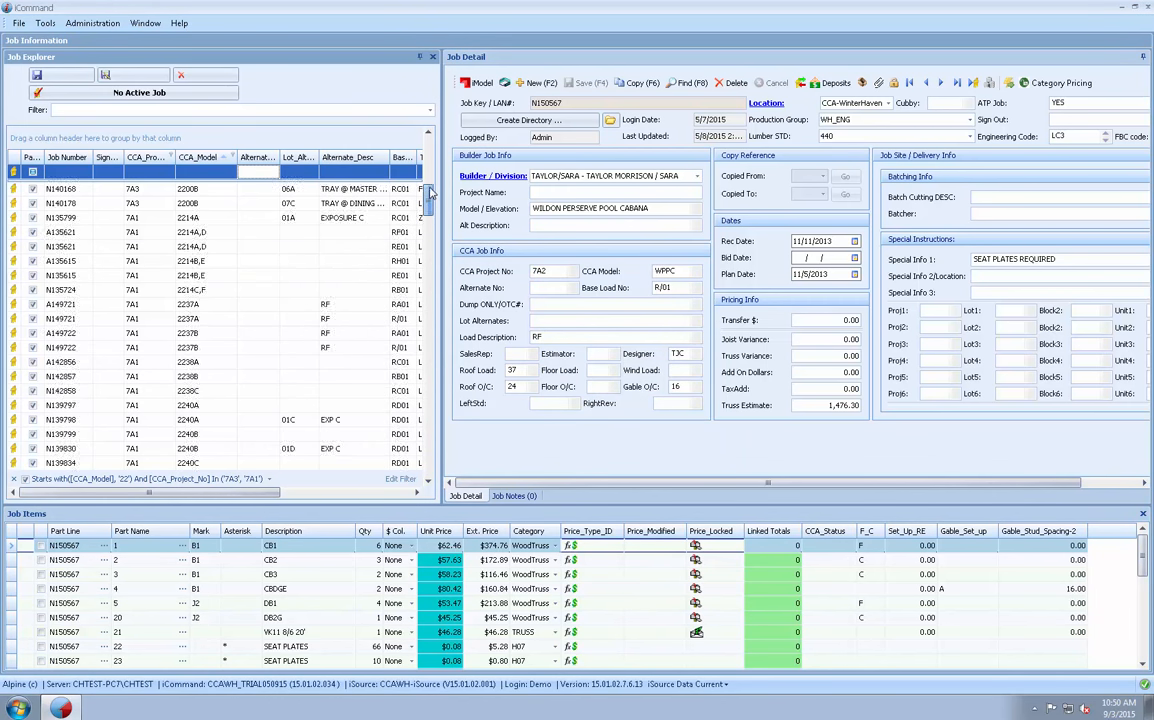
{"action": "scroll", "coordinate": [386, 180], "scroll_direction": "up", "scroll_amount": 4}
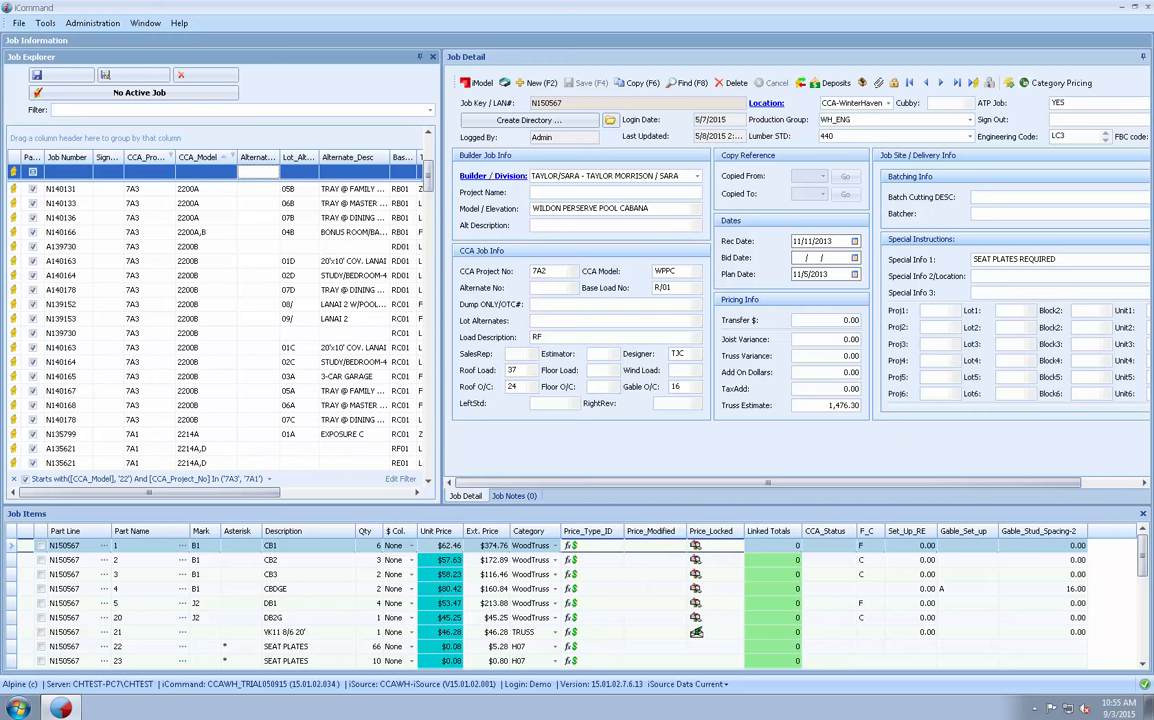
Save the current Job Explorer filter as a new filter named Test1
{"action": "left_click", "coordinate": [140, 79]}
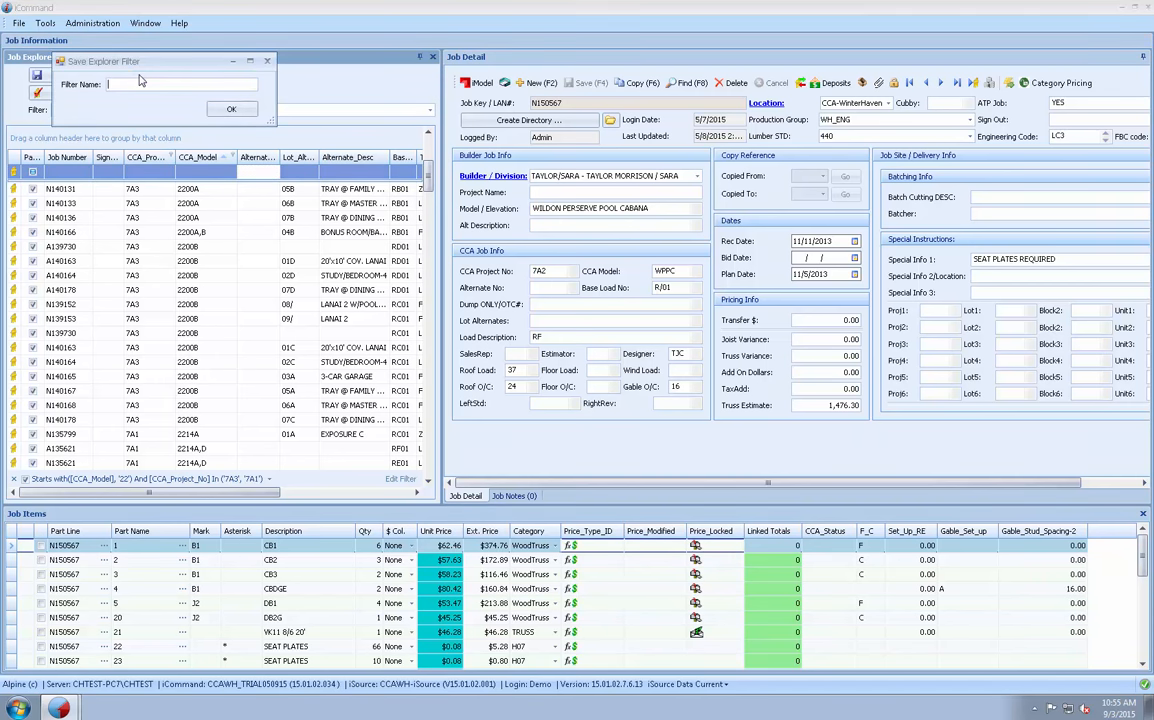
{"action": "type", "text": "Test1"}
{"action": "left_click", "coordinate": [233, 110]}
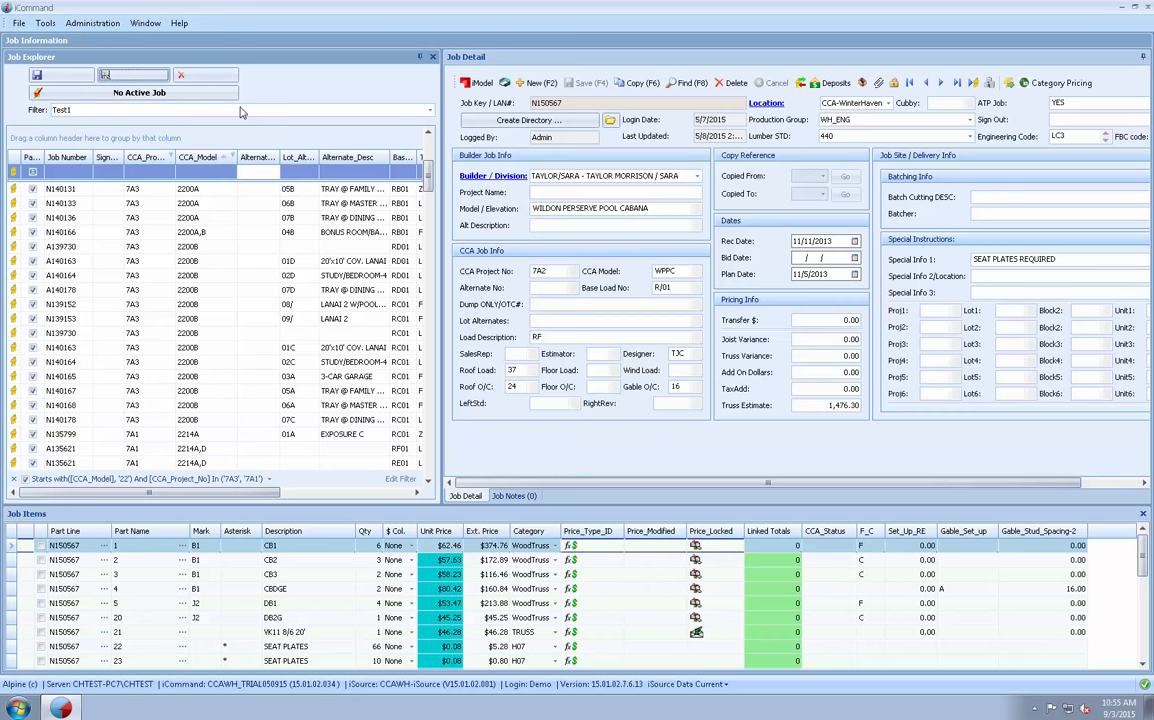
Select the saved filter named NEW and delete it
{"action": "left_click", "coordinate": [241, 114]}
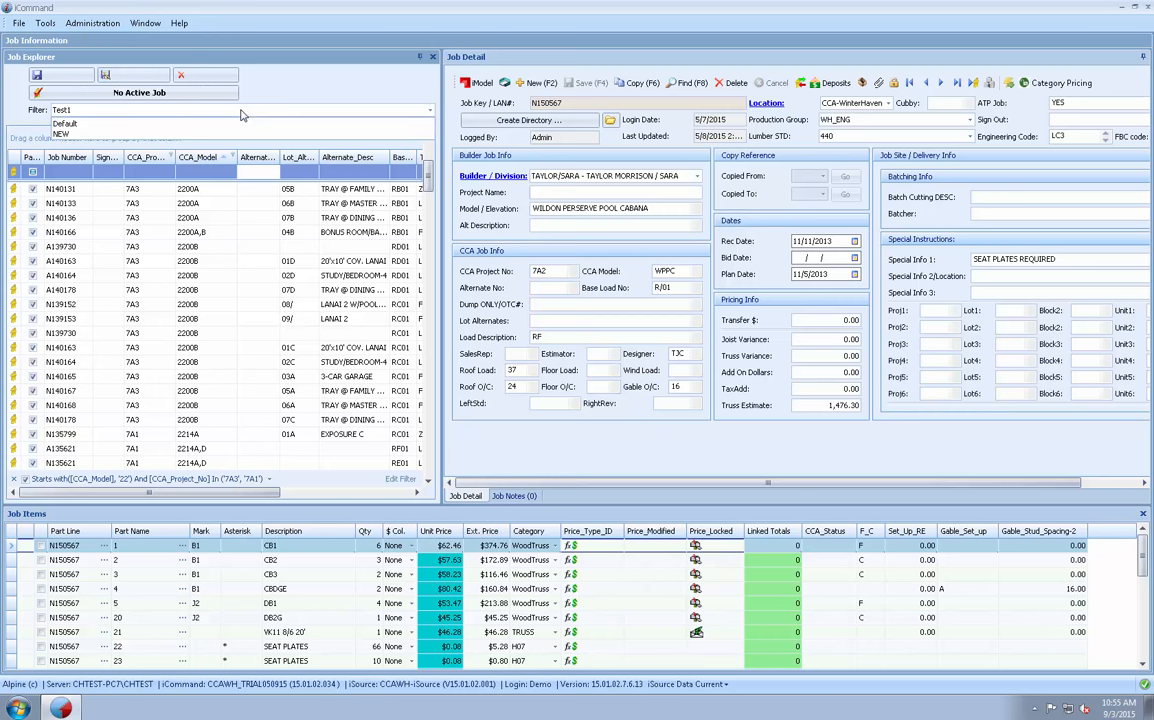
{"action": "left_click", "coordinate": [211, 132]}
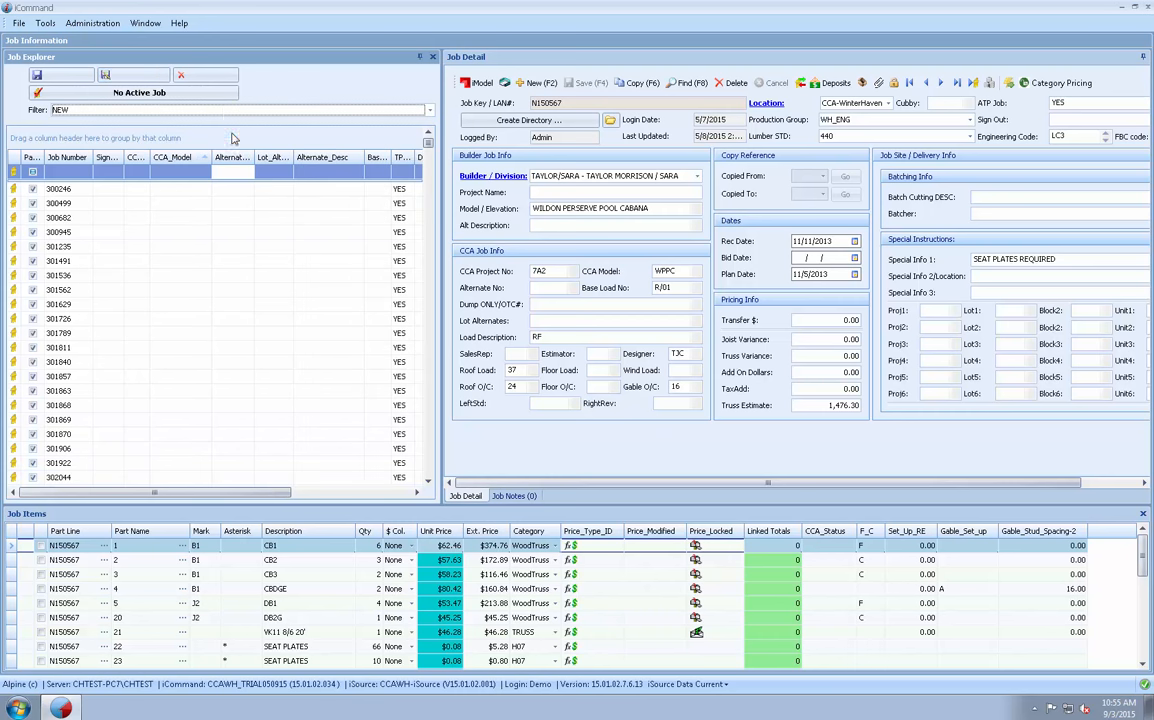
{"action": "left_click", "coordinate": [181, 75]}
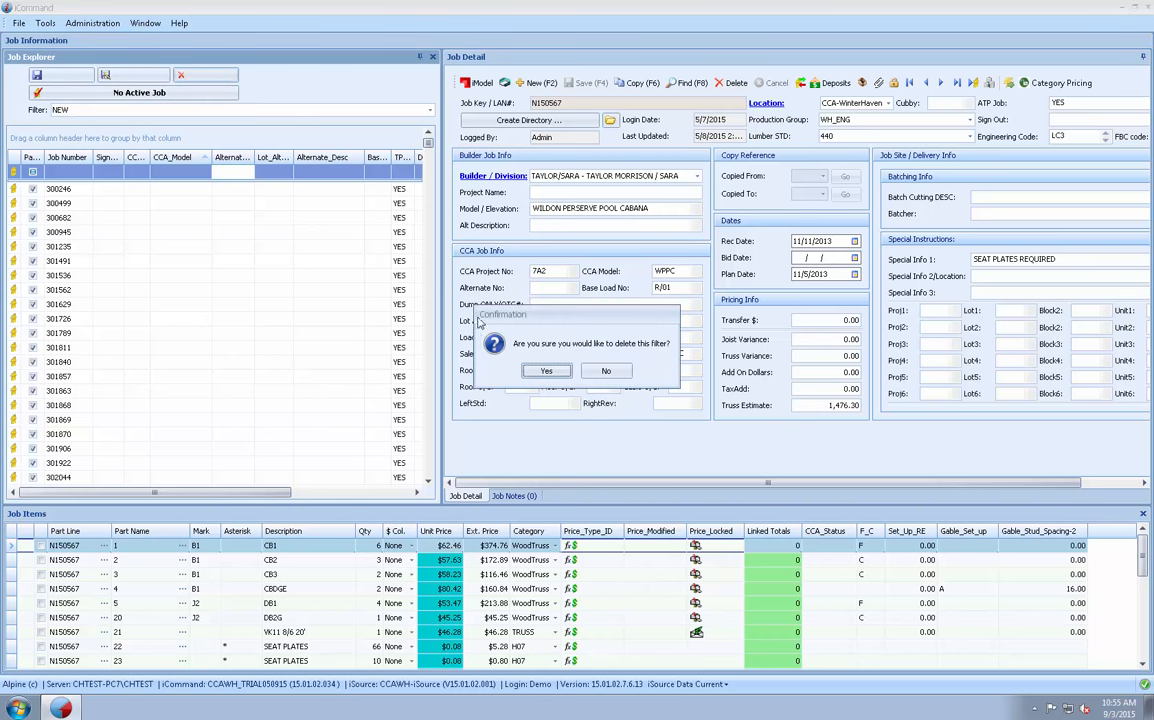
{"action": "key", "text": "Return"}
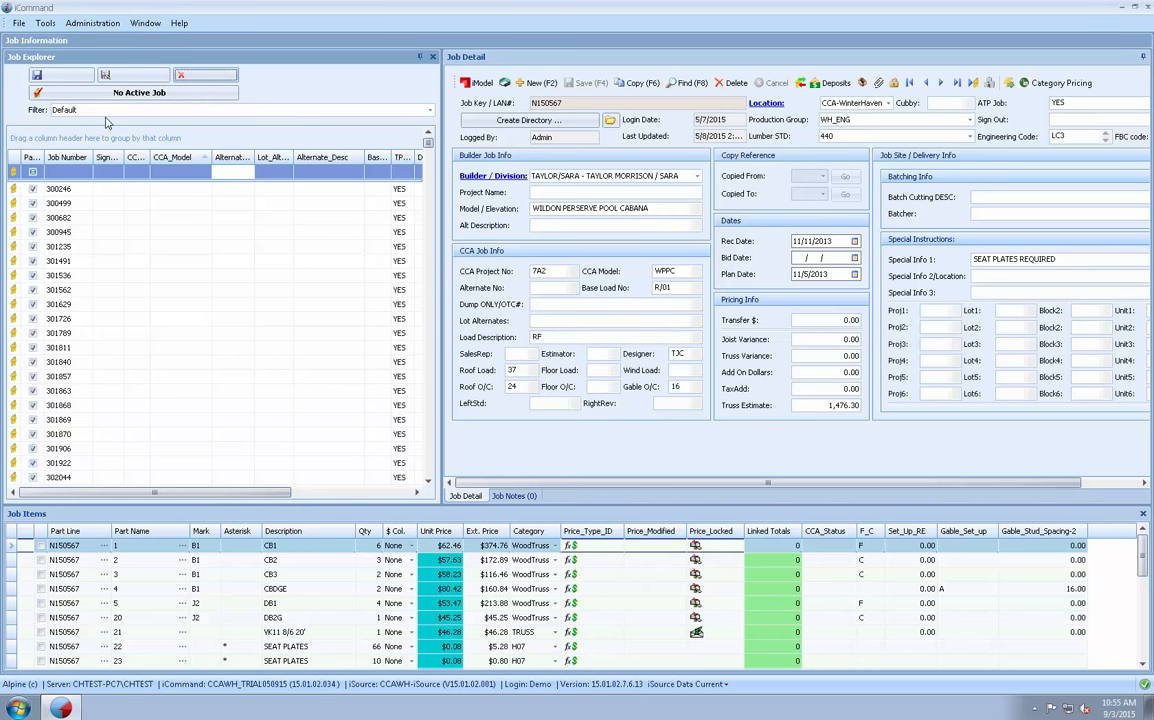
Set the Default filter to show only jobs whose CCA_Project_No begins with 7, and save it
{"action": "left_click", "coordinate": [110, 112]}
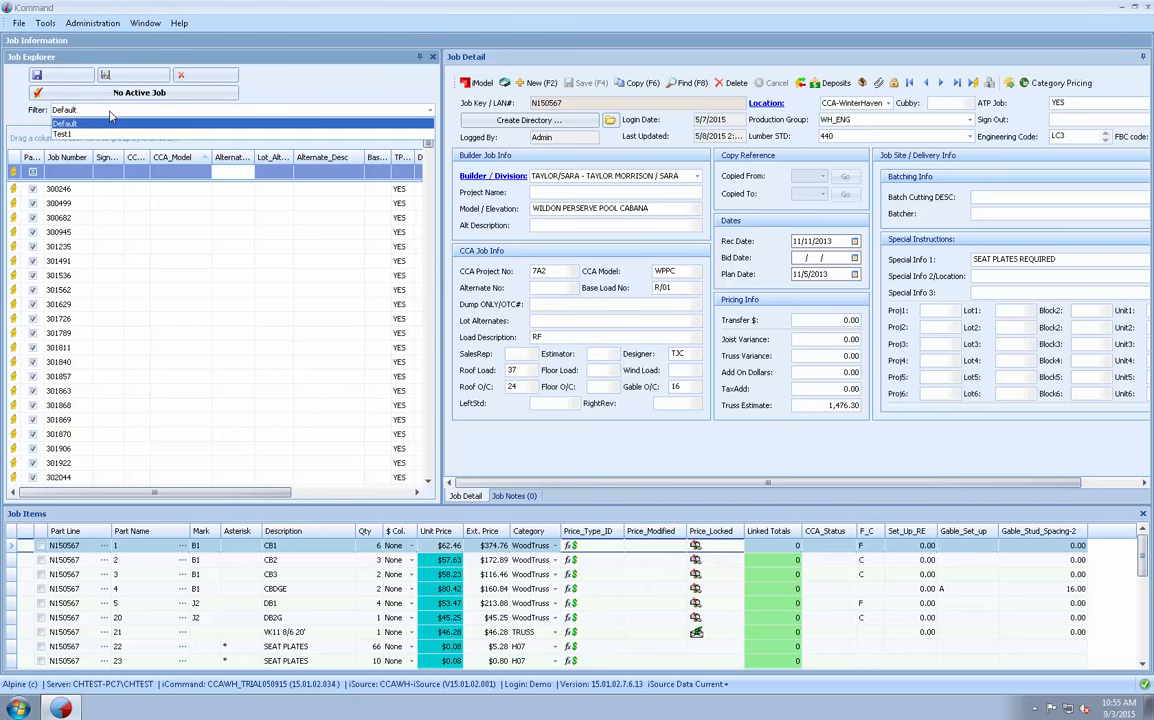
{"action": "left_click", "coordinate": [104, 123]}
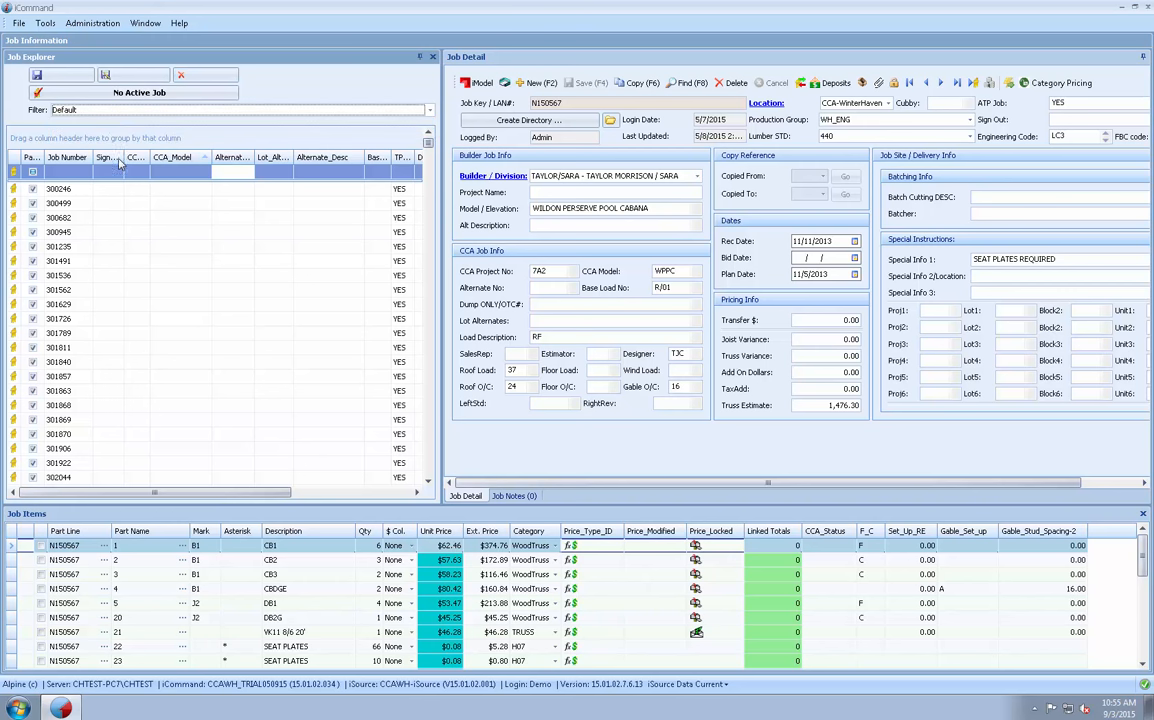
{"action": "left_click", "coordinate": [137, 174]}
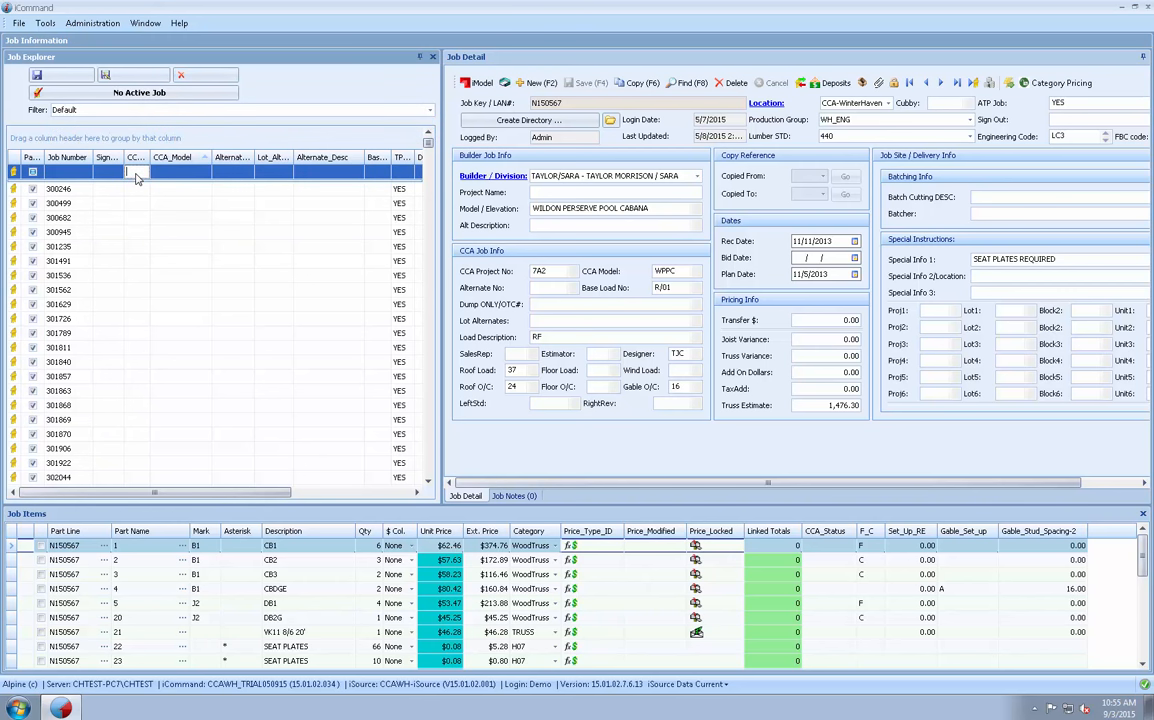
{"action": "type", "text": "7"}
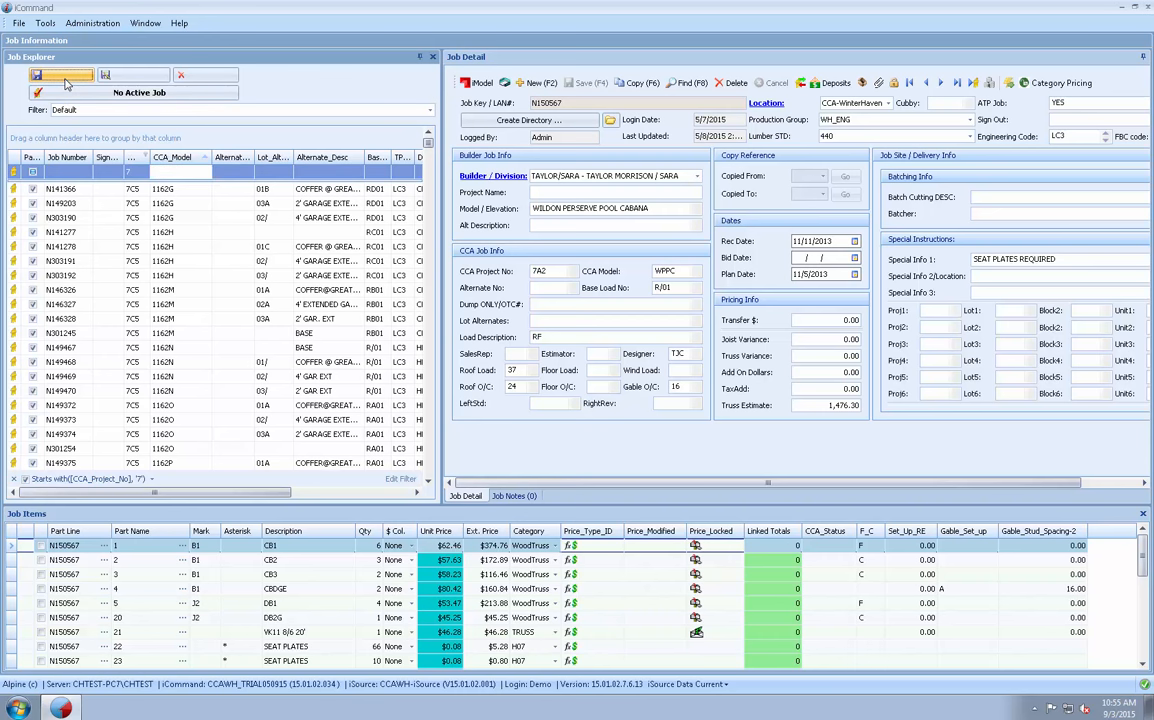
Switch the Job Explorer to the saved Test1 filter and back to Default to compare their job lists
{"action": "left_click", "coordinate": [90, 109]}
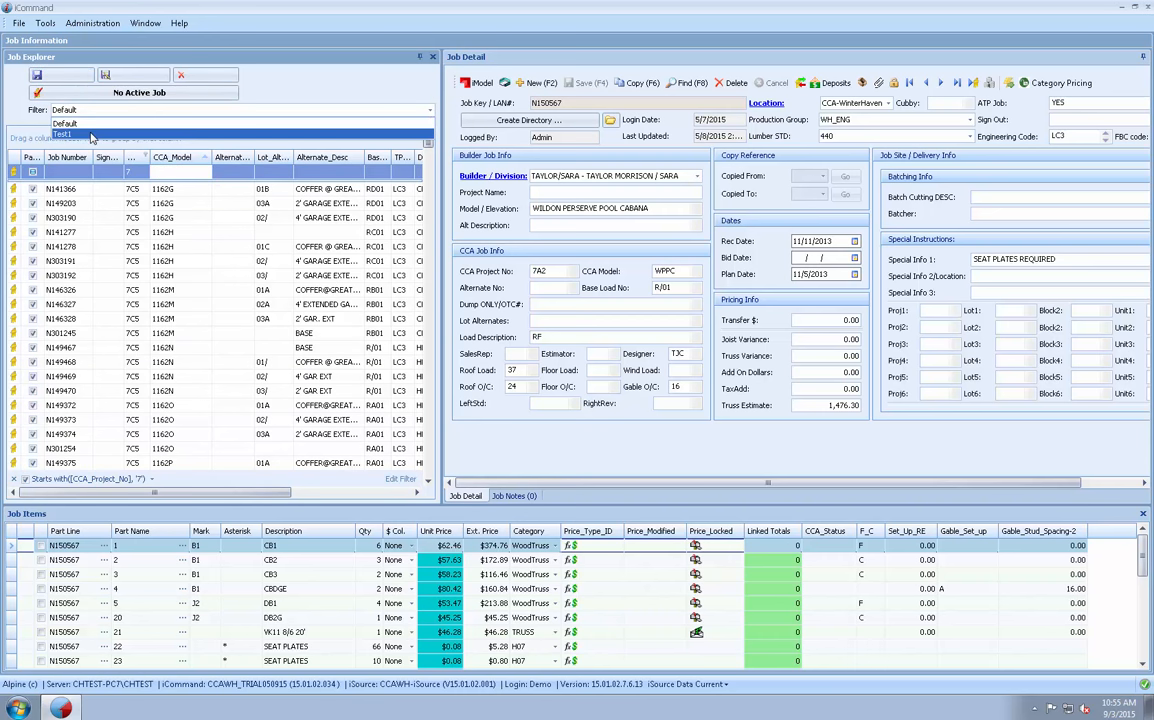
{"action": "left_click", "coordinate": [90, 134]}
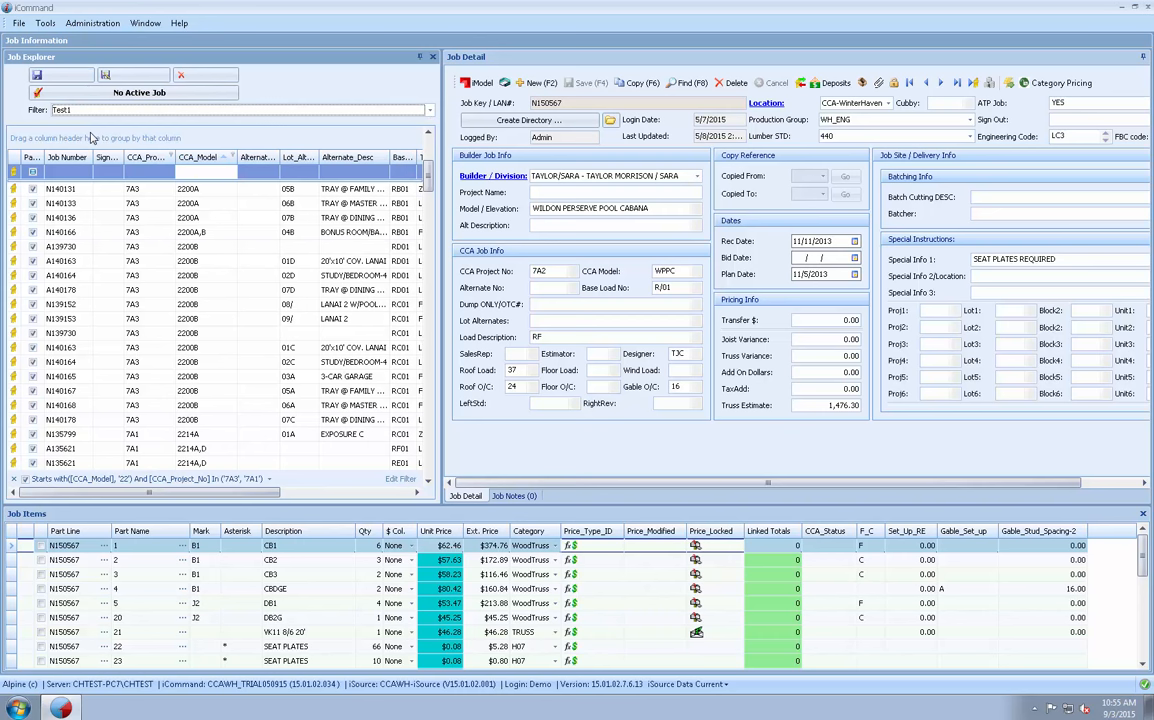
{"action": "left_click", "coordinate": [93, 110]}
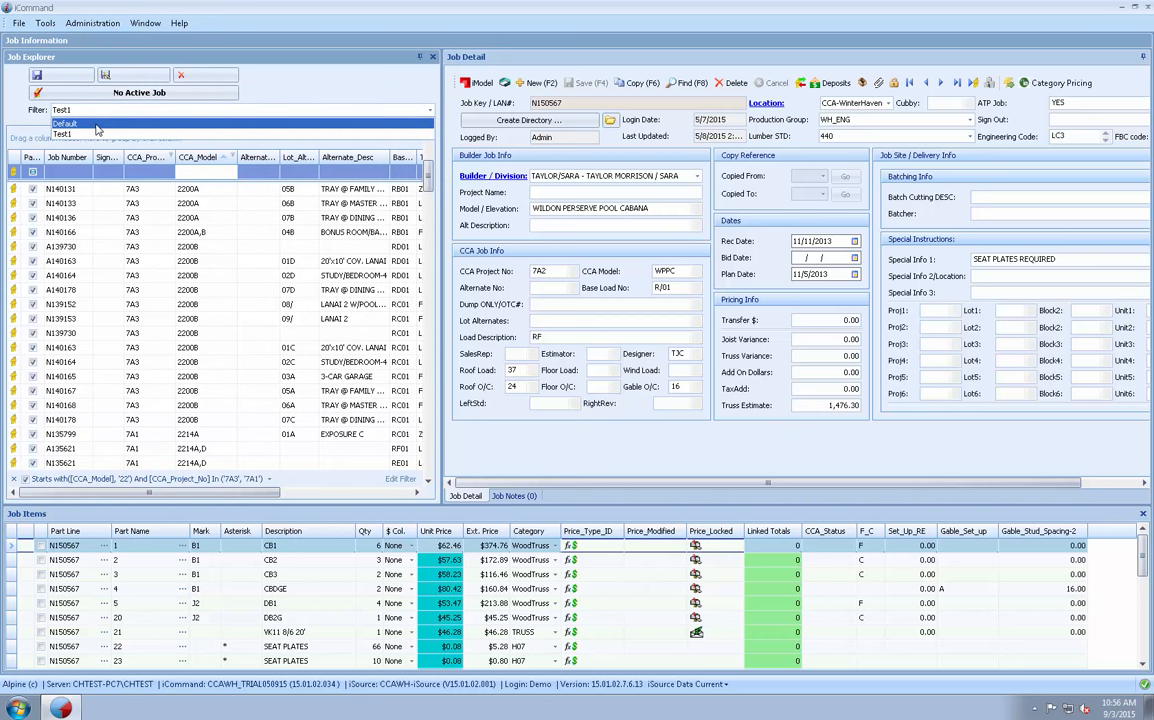
{"action": "left_click", "coordinate": [97, 124]}
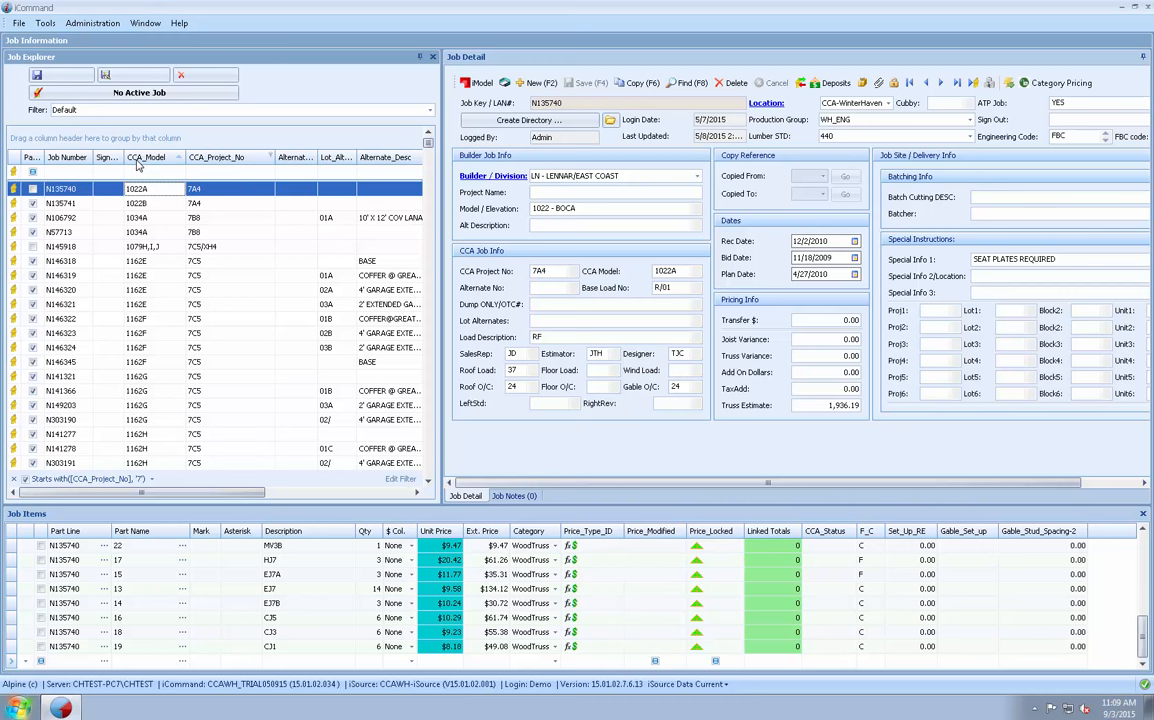
Group the job list by CCA_Project_No and within it by CCA_Model, expanding project 7A1 and its first listed model
{"action": "left_click", "coordinate": [217, 162]}
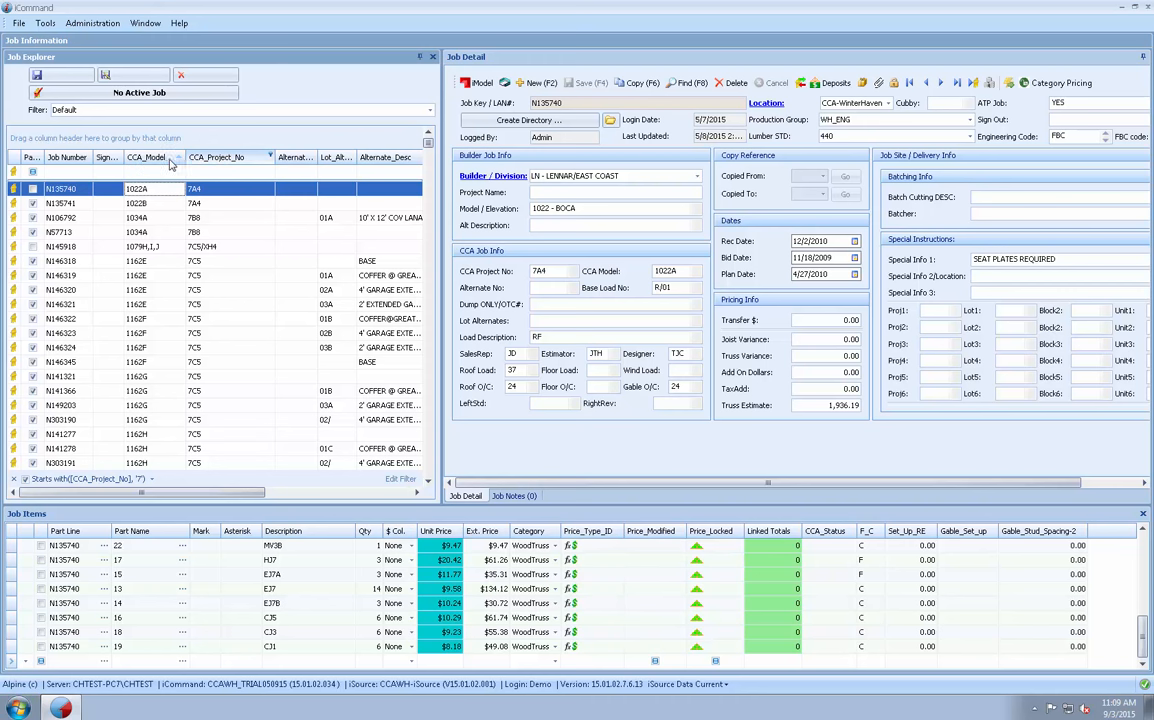
{"action": "left_click_drag", "start_coordinate": [216, 157], "coordinate": [133, 144]}
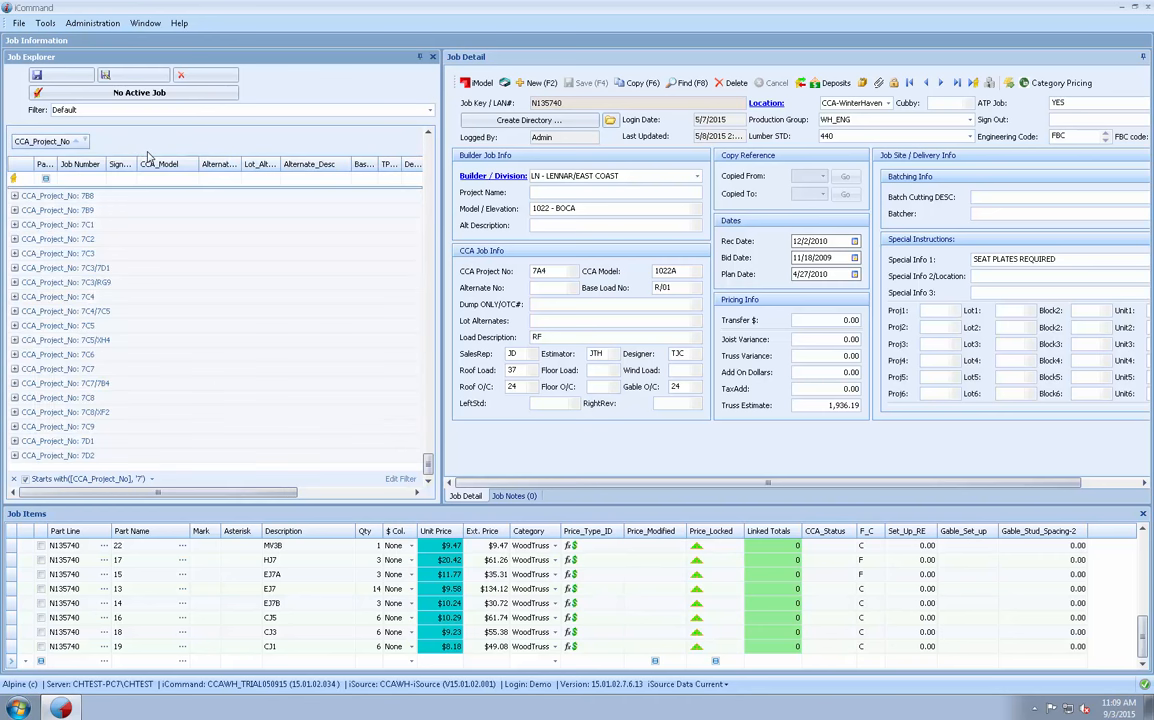
{"action": "left_click", "coordinate": [14, 196]}
{"action": "left_click_drag", "start_coordinate": [165, 168], "coordinate": [124, 157]}
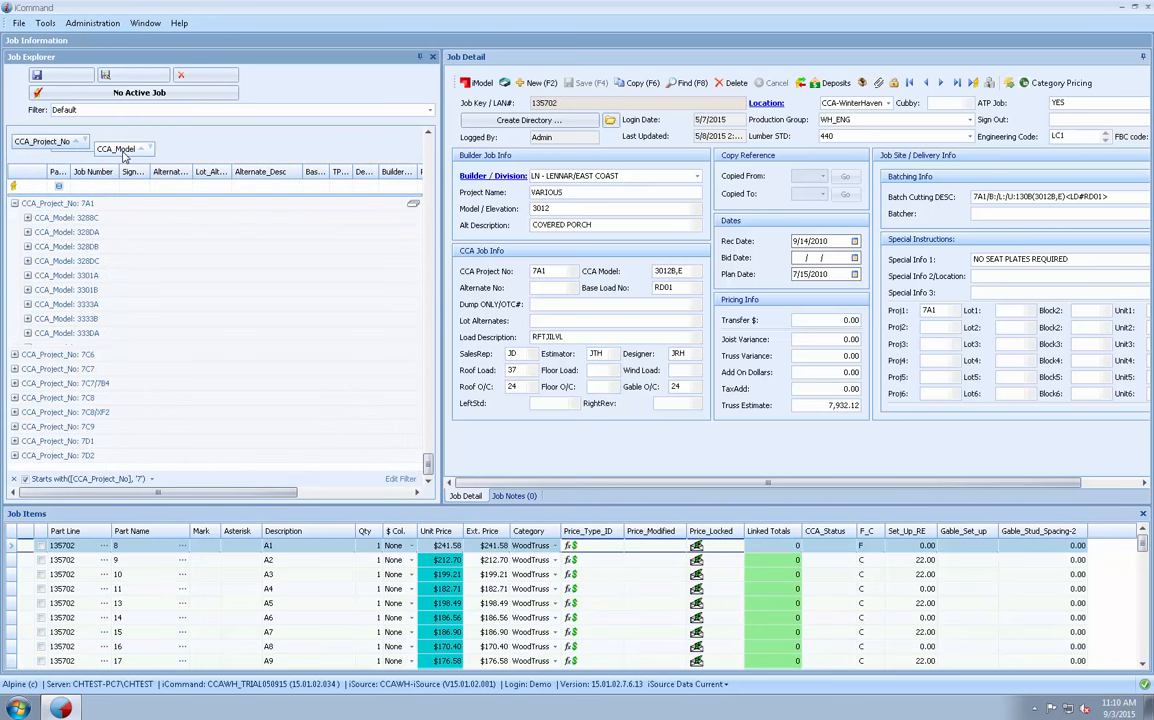
{"action": "left_click", "coordinate": [27, 217]}
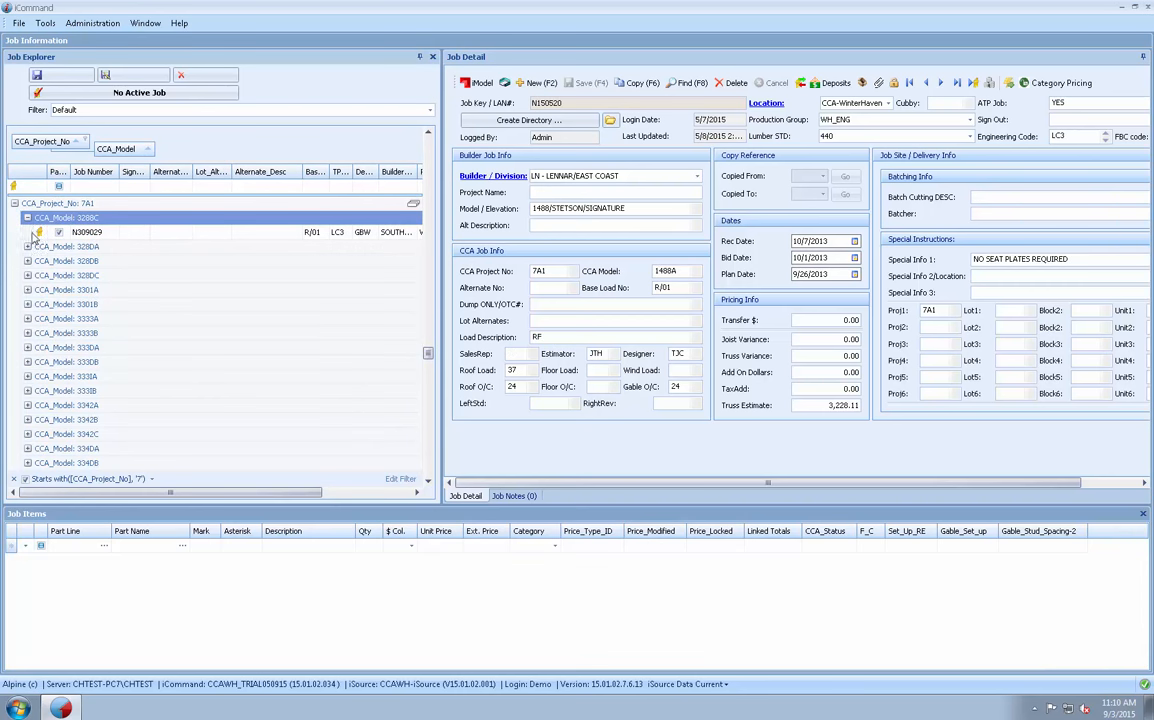
Collapse the 7A1 project group and clear all grouping from the job list
{"action": "left_click", "coordinate": [14, 203]}
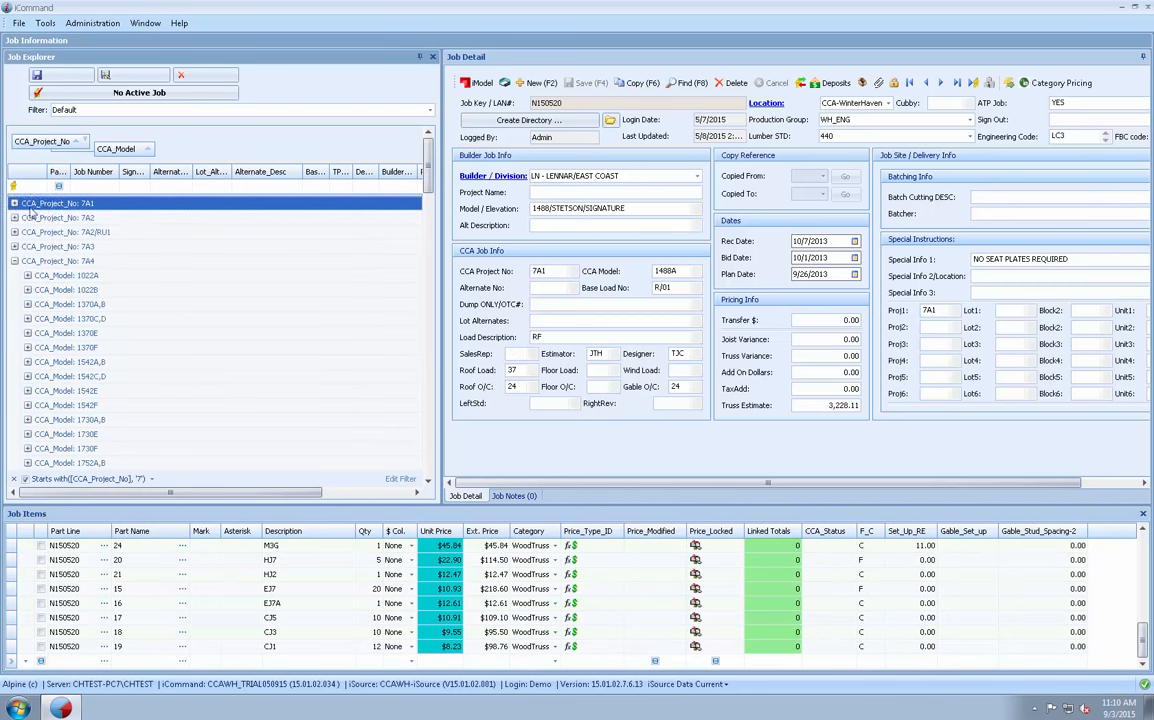
{"action": "right_click", "coordinate": [157, 146]}
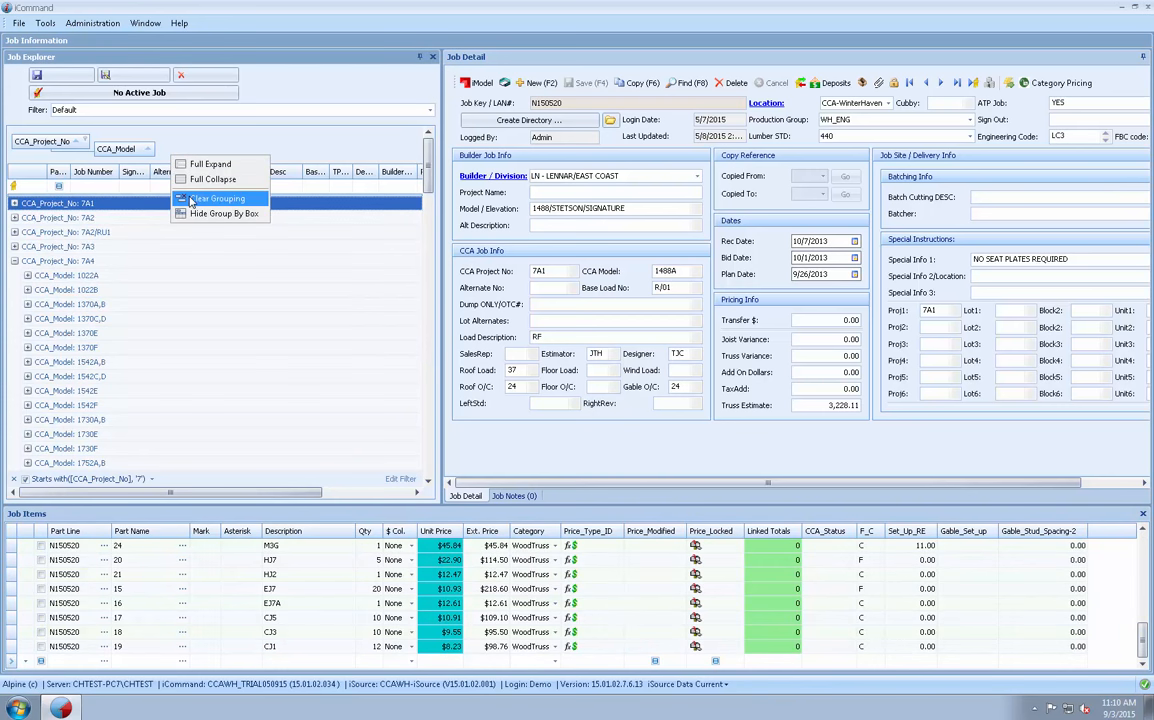
{"action": "left_click", "coordinate": [196, 198]}
Search the job list for car with the Find Panel, and clear and close the search
{"action": "right_click", "coordinate": [172, 160]}
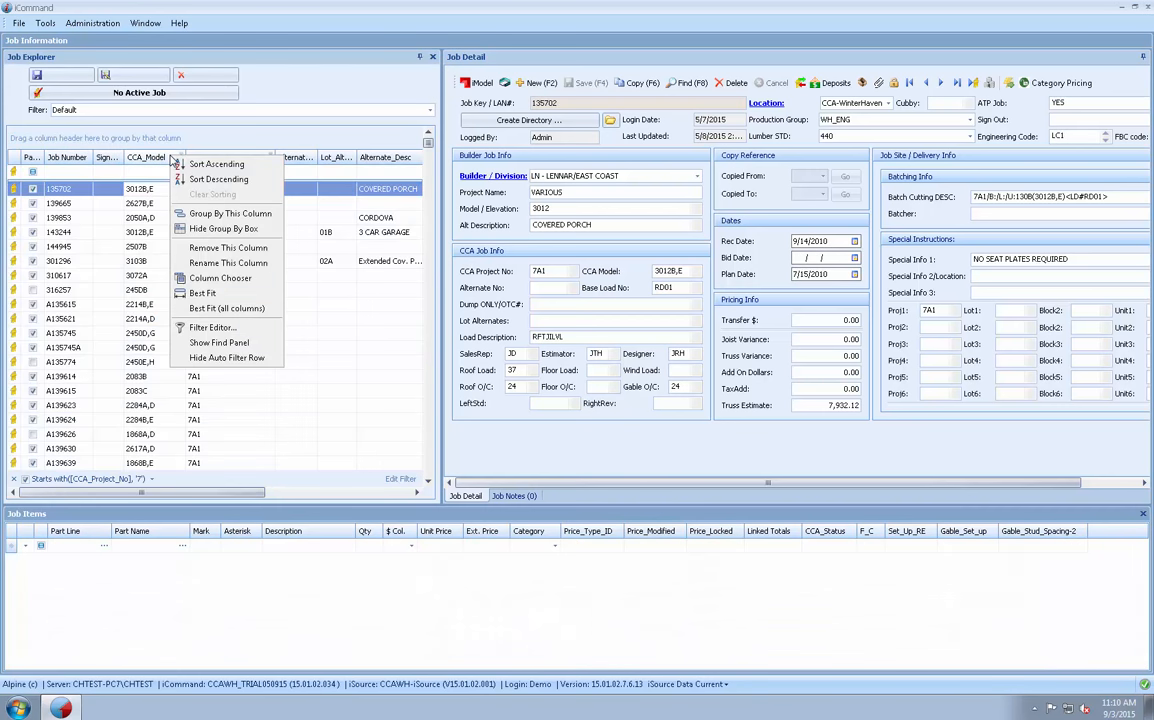
{"action": "left_click", "coordinate": [218, 342]}
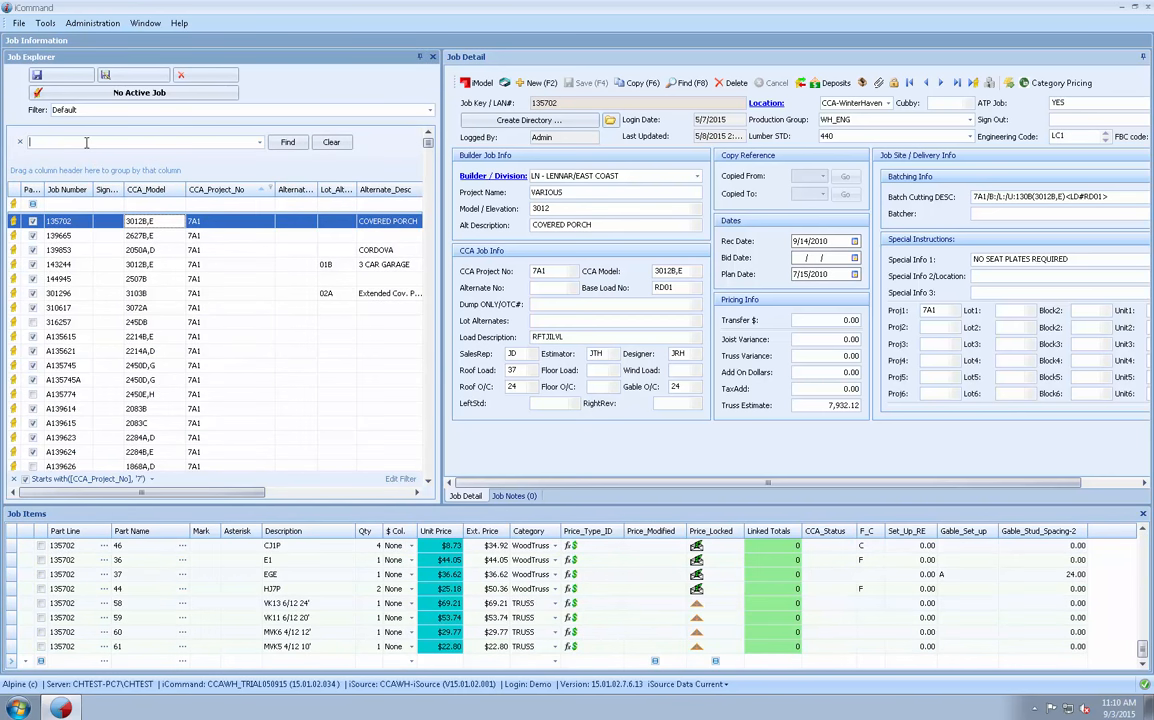
{"action": "type", "text": "car"}
{"action": "left_click", "coordinate": [288, 143]}
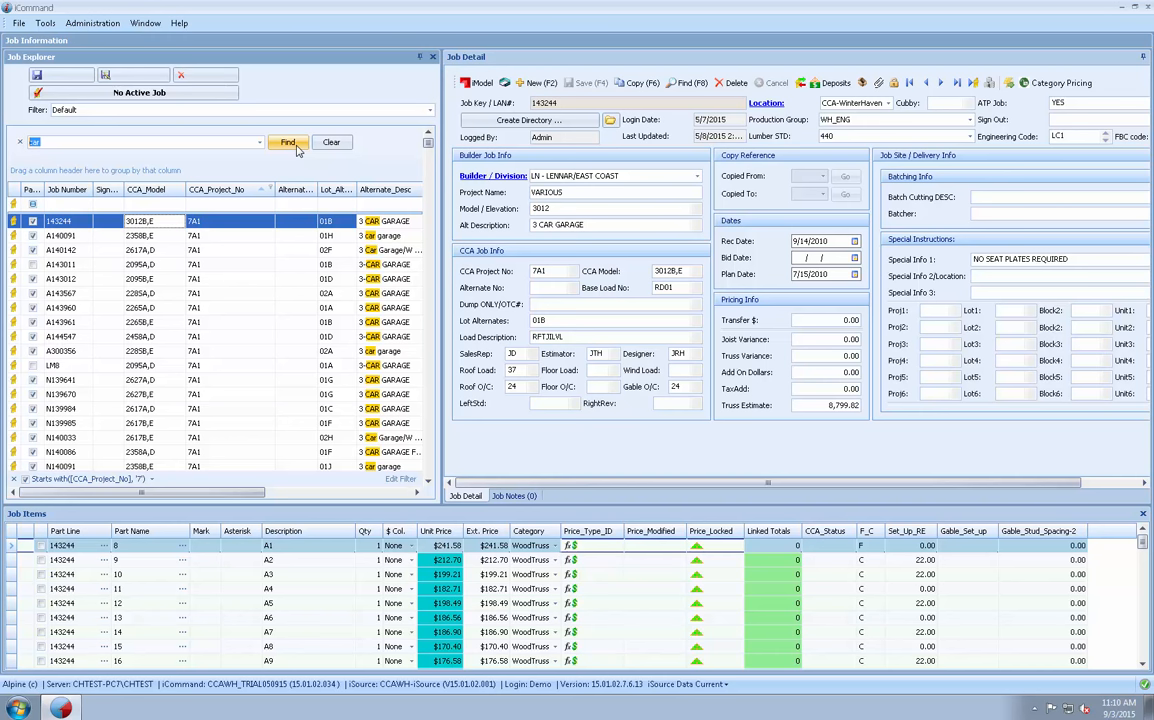
{"action": "left_click", "coordinate": [331, 142]}
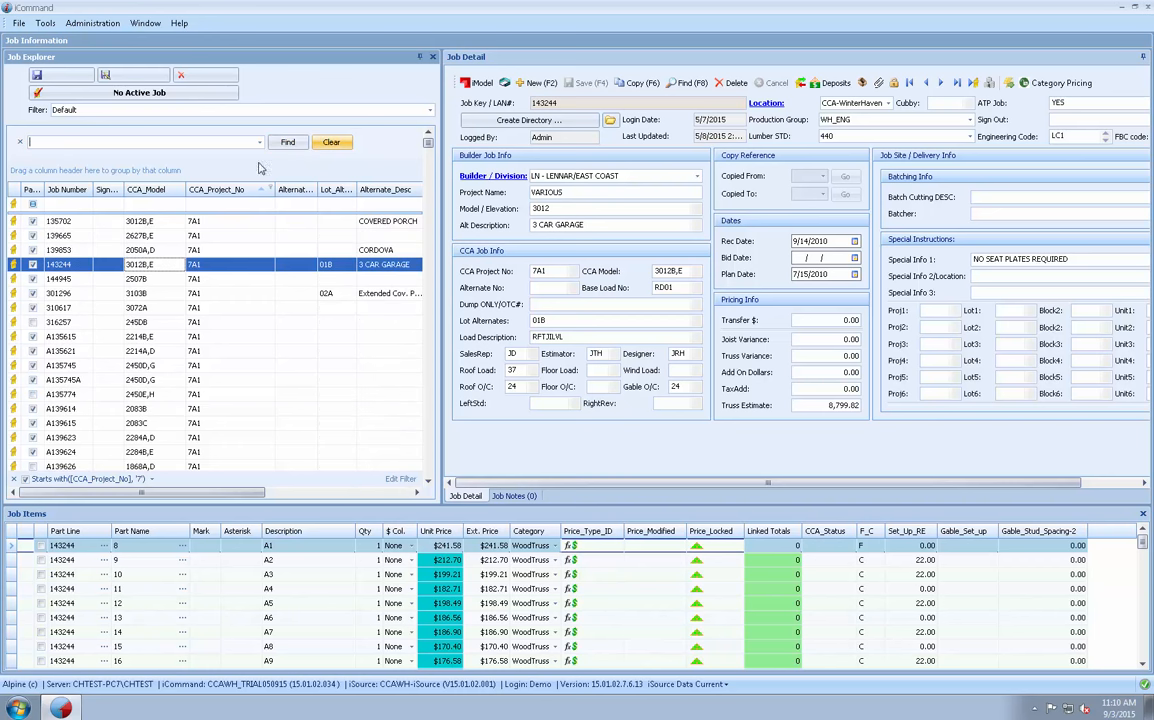
{"action": "left_click", "coordinate": [19, 141]}
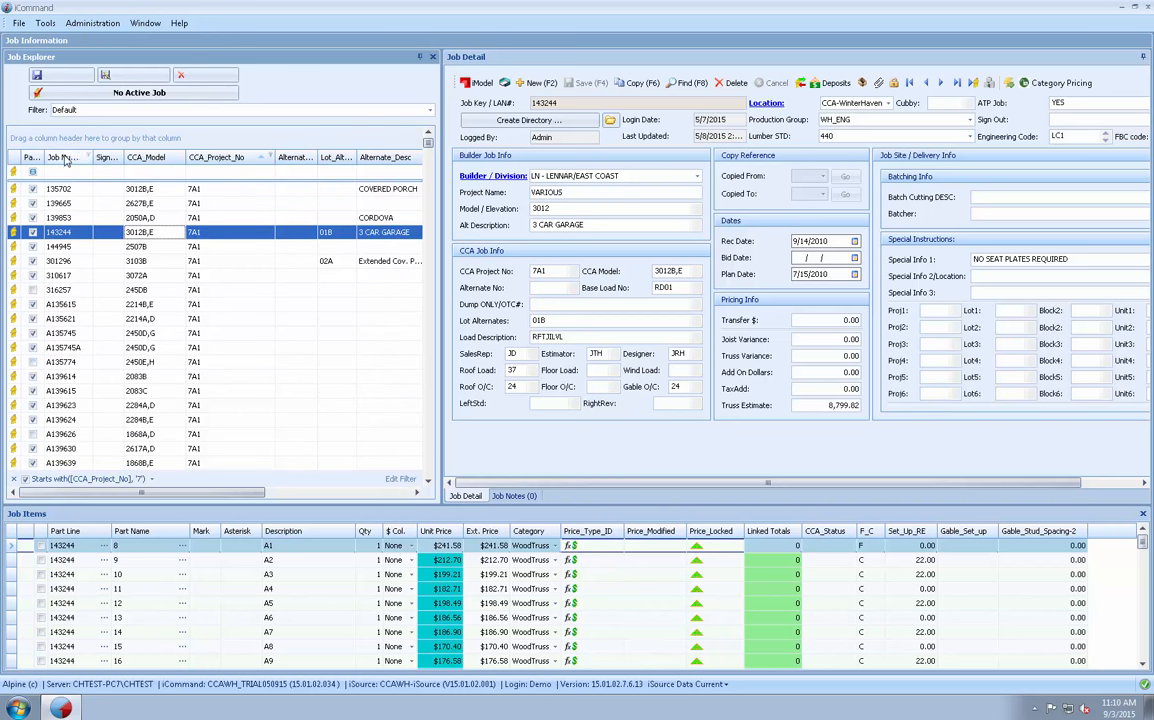